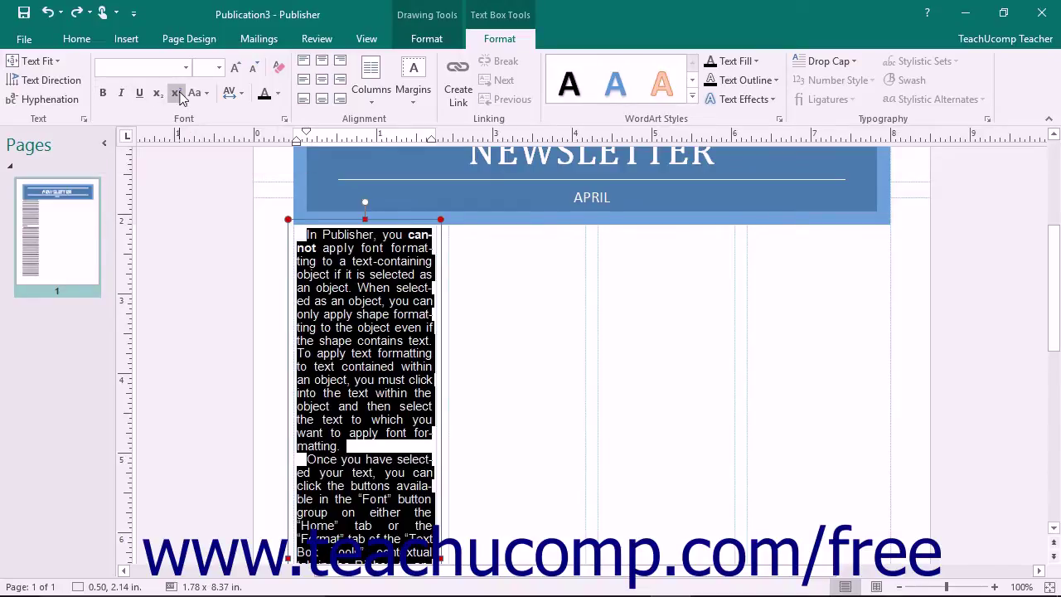
Try italic formatting on the selected article text.
{"action": "left_click", "coordinate": [280, 94]}
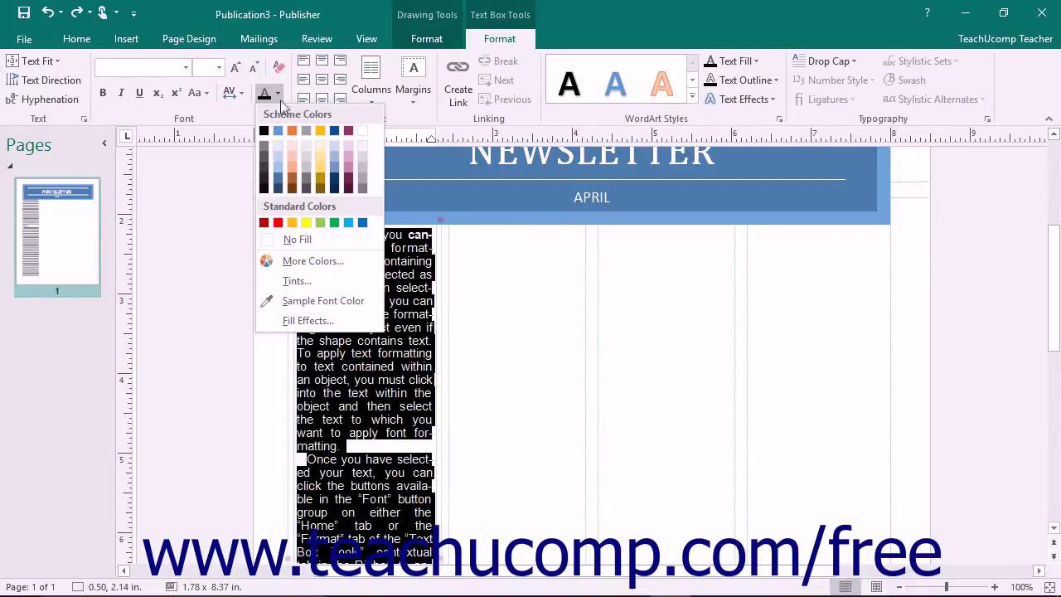
{"action": "left_click", "coordinate": [280, 95]}
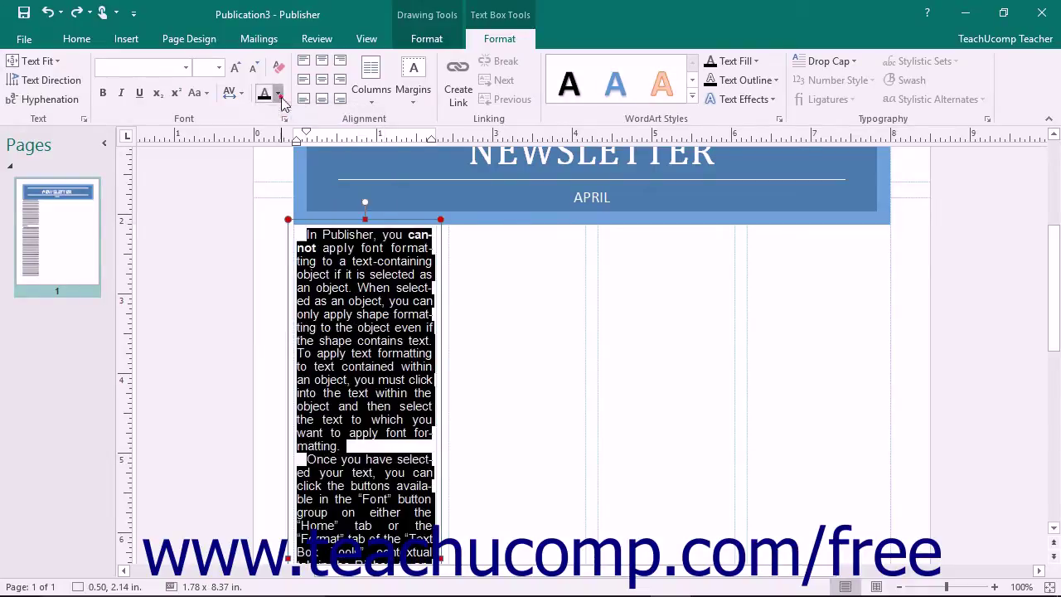
{"action": "left_click", "coordinate": [123, 94]}
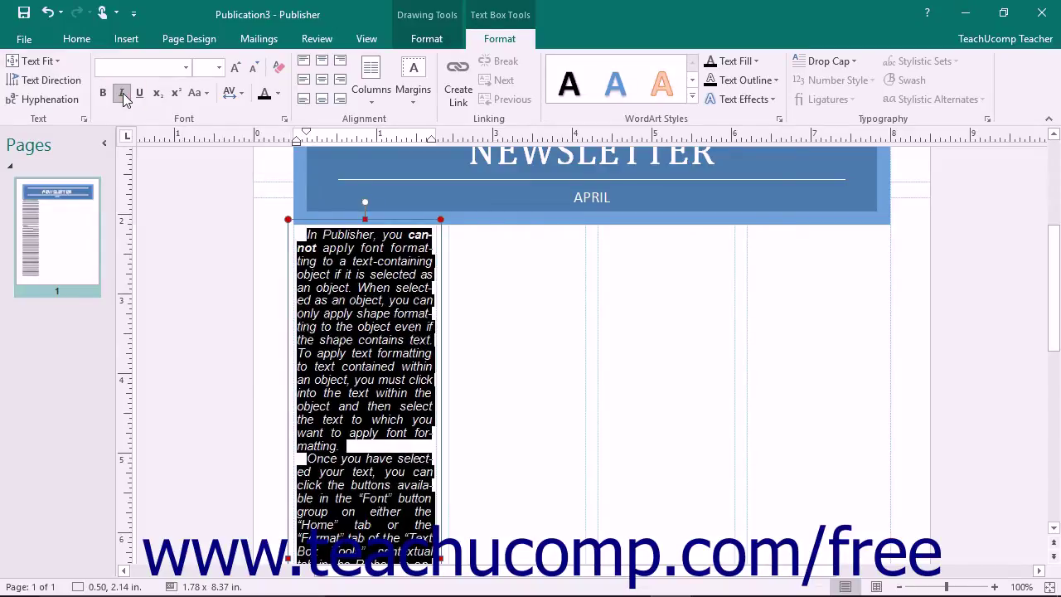
{"action": "left_click", "coordinate": [123, 93]}
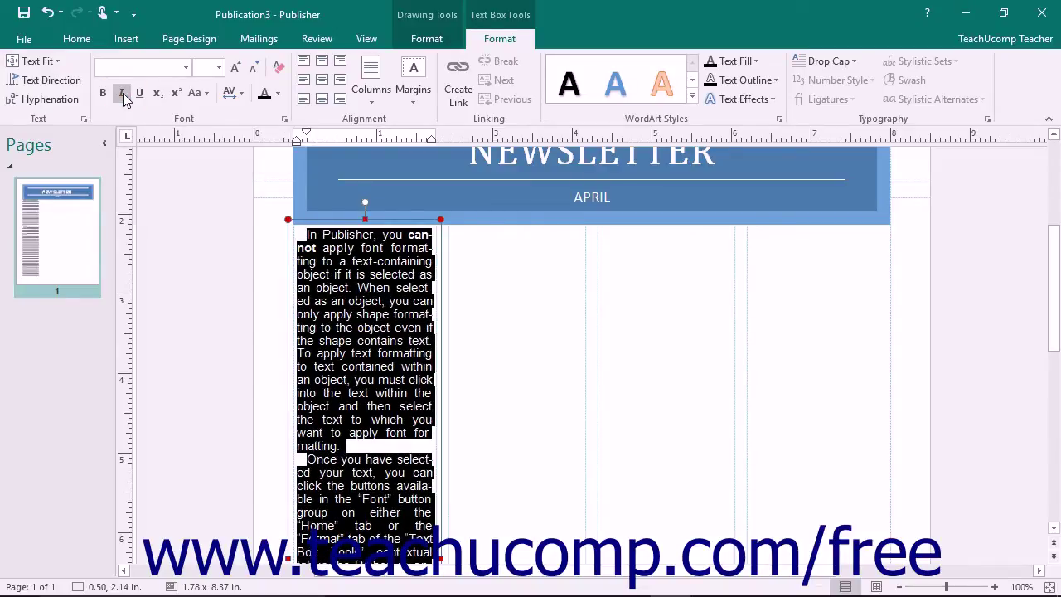
Clear all formatting from the selected article text and deselect it.
{"action": "left_click", "coordinate": [276, 68]}
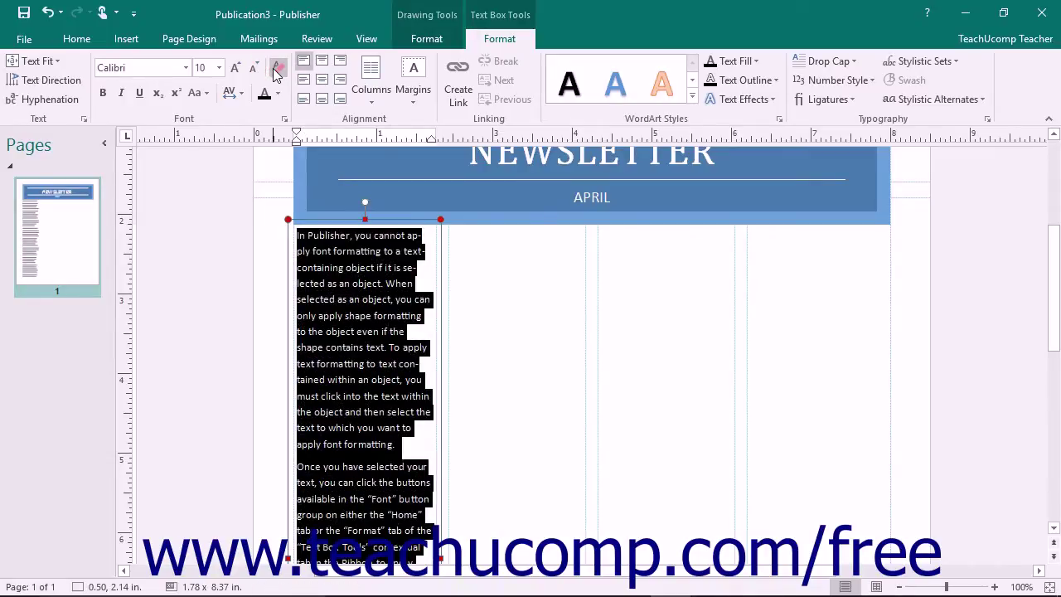
{"action": "left_click", "coordinate": [392, 255]}
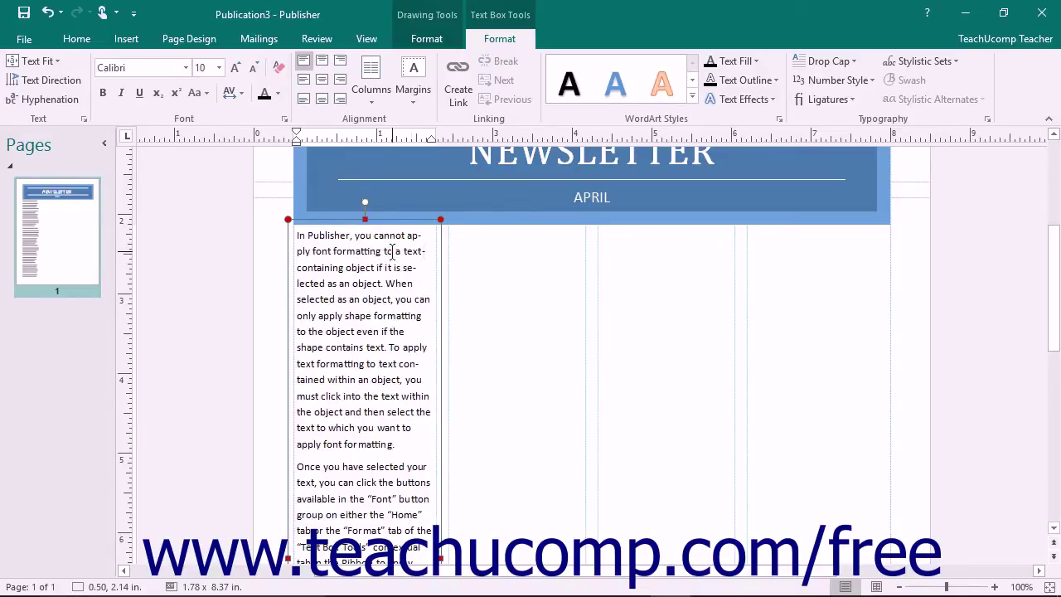
Make the word "text" in the second line of the article bold.
{"action": "double_click", "coordinate": [413, 252]}
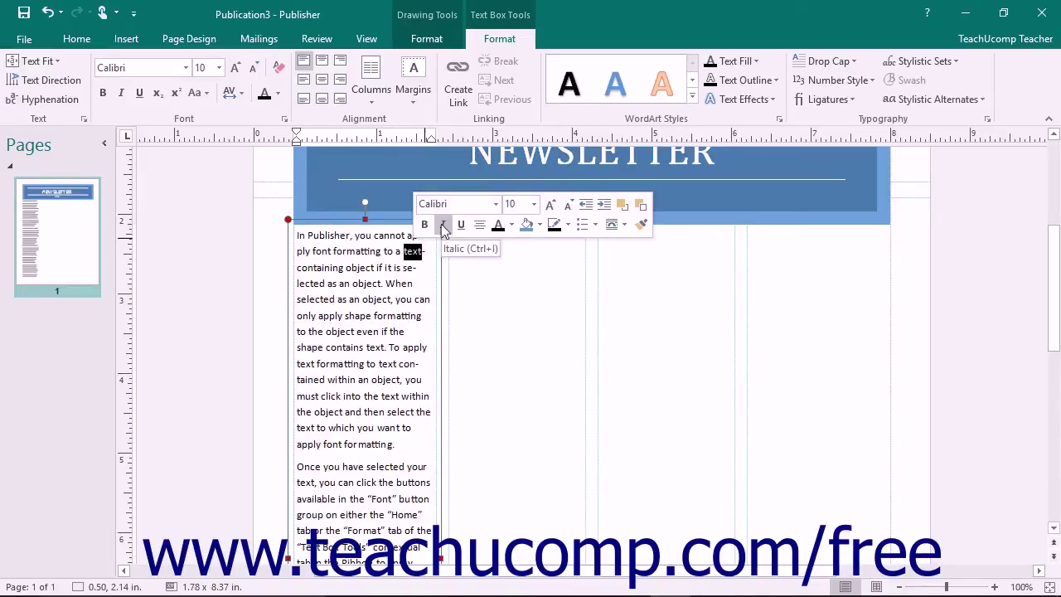
{"action": "left_click", "coordinate": [425, 224]}
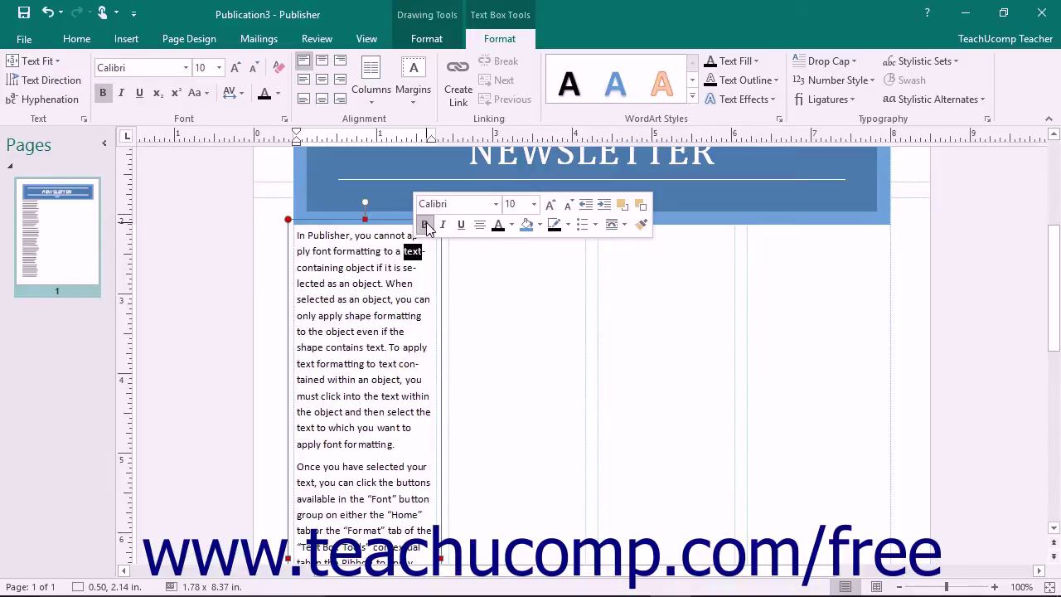
Select the whole article text and review its detailed font settings and the available fonts, confirming them without changes.
{"action": "left_click", "coordinate": [348, 250]}
{"action": "key", "text": "ctrl+a"}
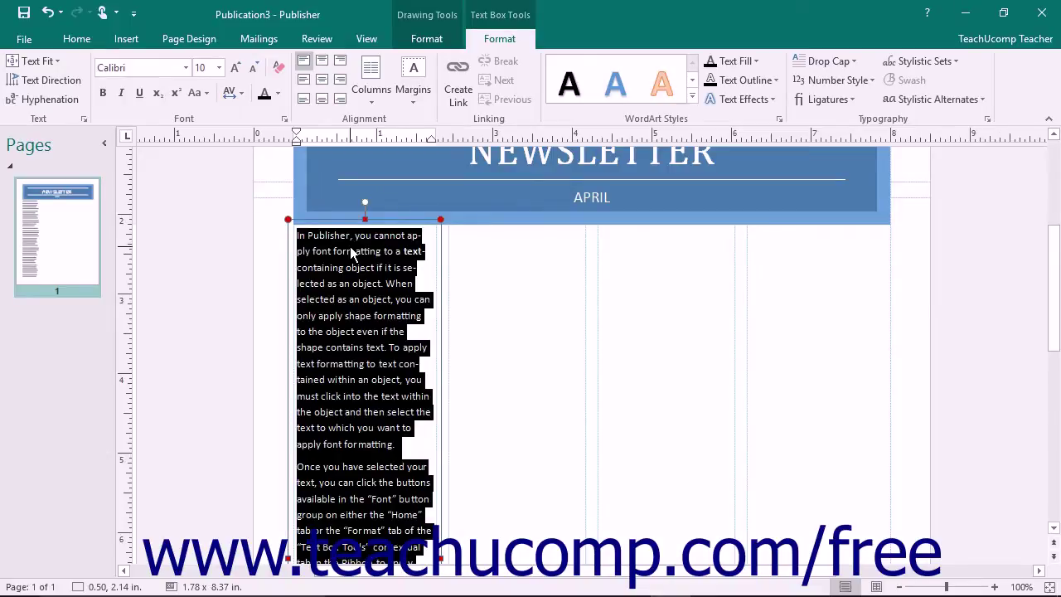
{"action": "left_click", "coordinate": [285, 120]}
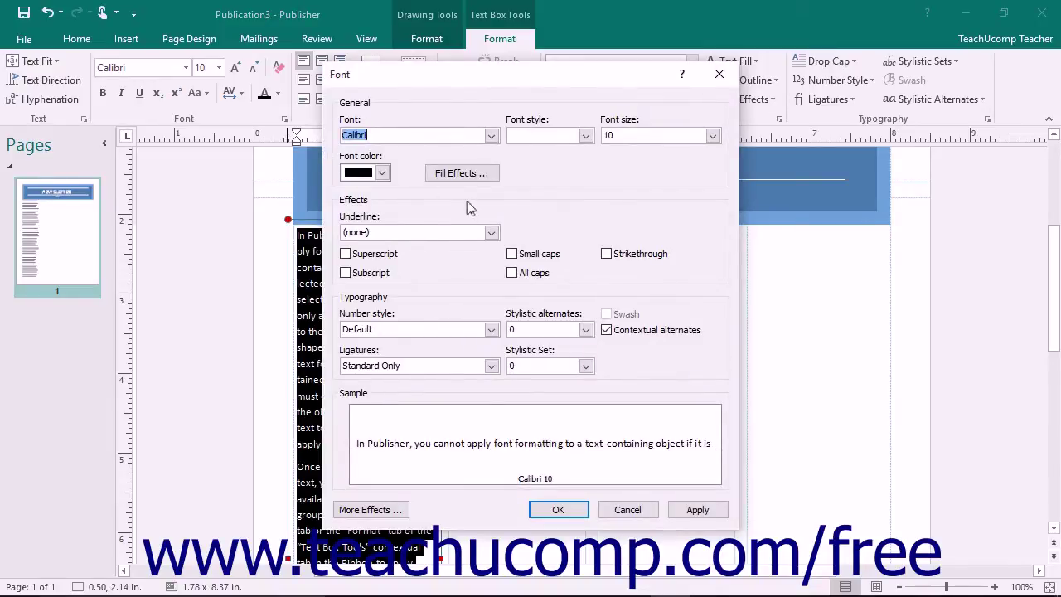
{"action": "left_click", "coordinate": [492, 136]}
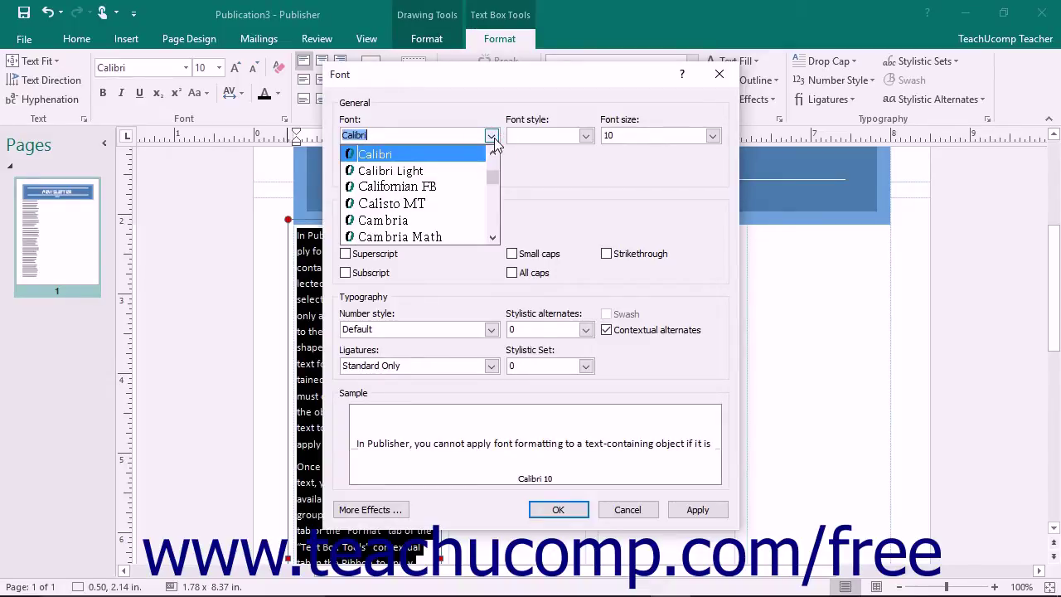
{"action": "left_click", "coordinate": [492, 136]}
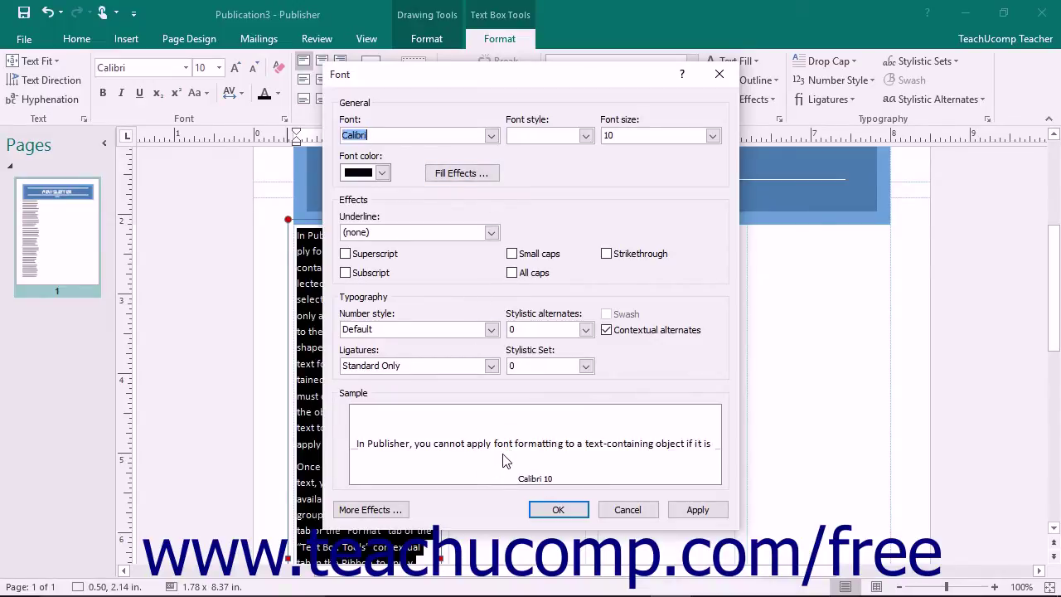
{"action": "left_click", "coordinate": [688, 513]}
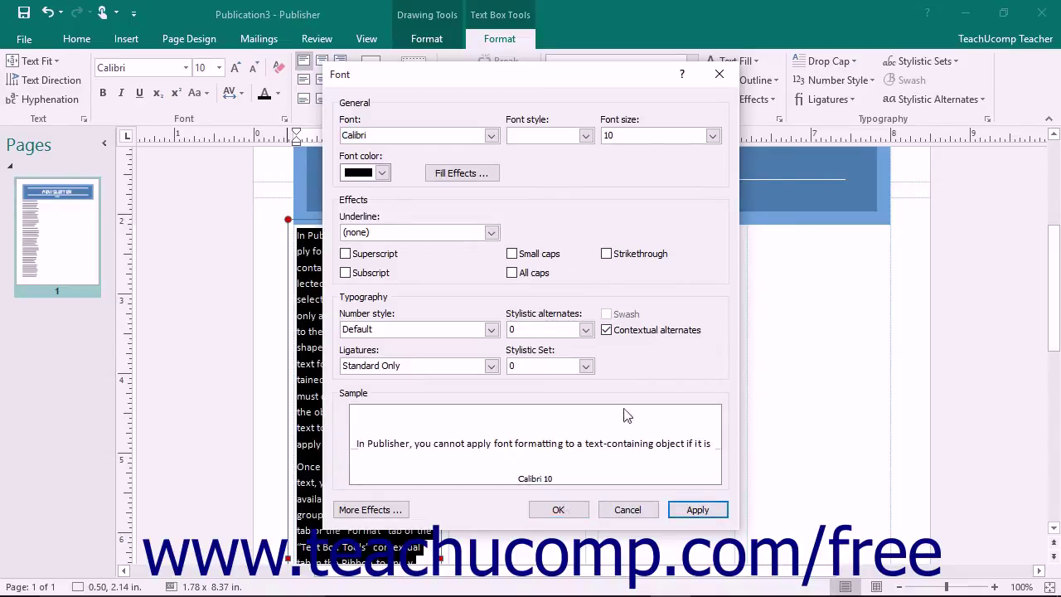
{"action": "left_click", "coordinate": [558, 511]}
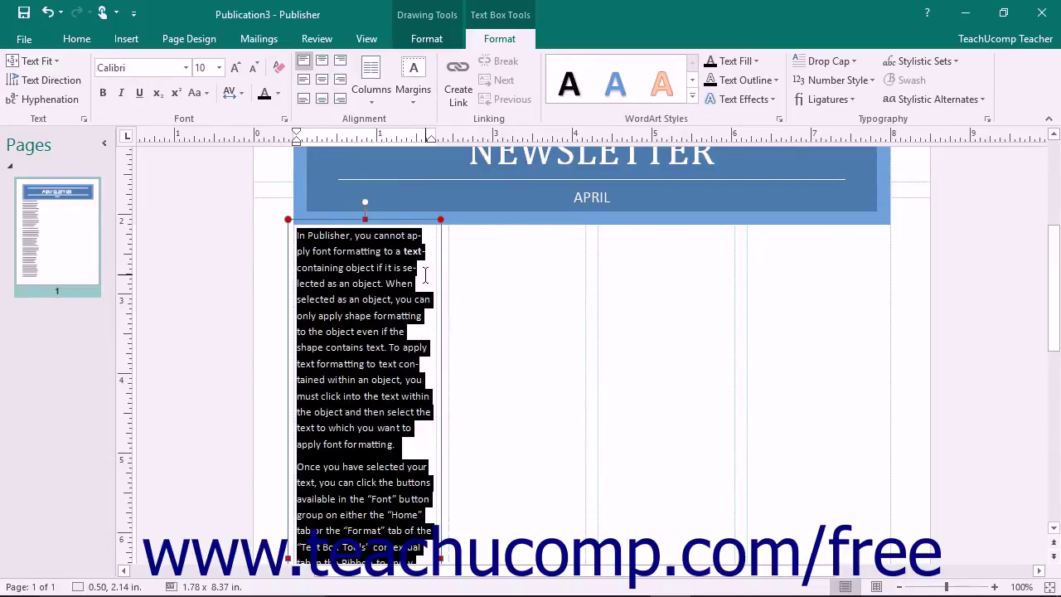
Review the selected text's paragraph settings for indents and spacing, tabs, and line and paragraph breaks, confirming them without changes.
{"action": "left_click", "coordinate": [83, 40]}
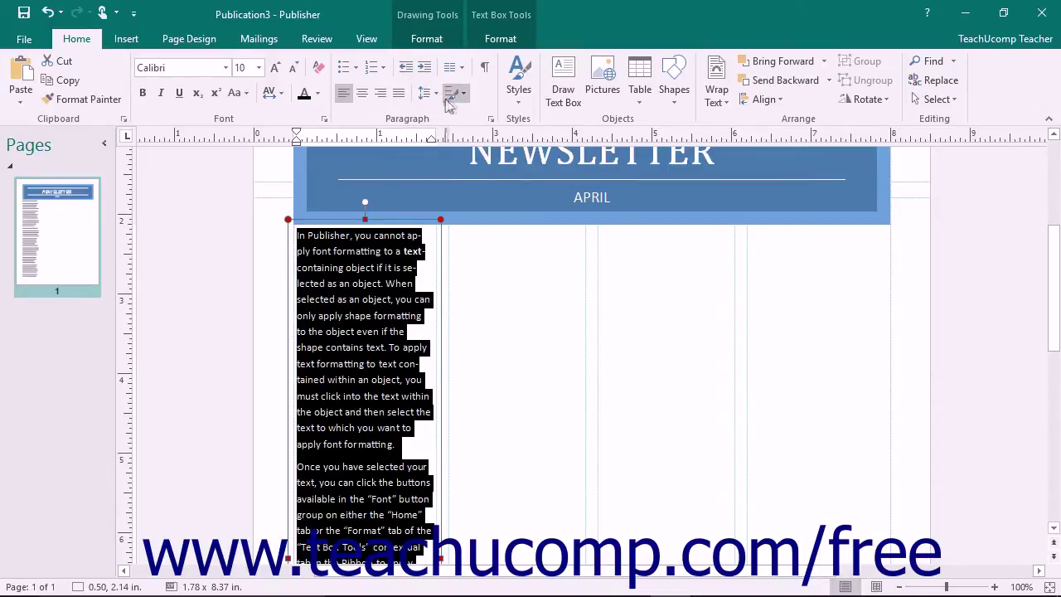
{"action": "left_click", "coordinate": [491, 120]}
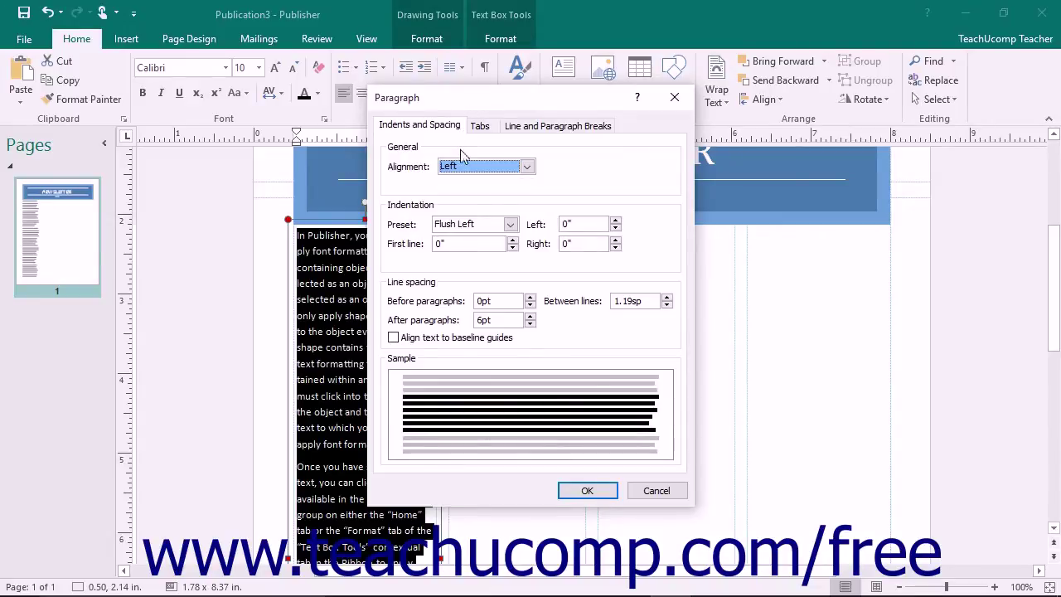
{"action": "left_click", "coordinate": [434, 128]}
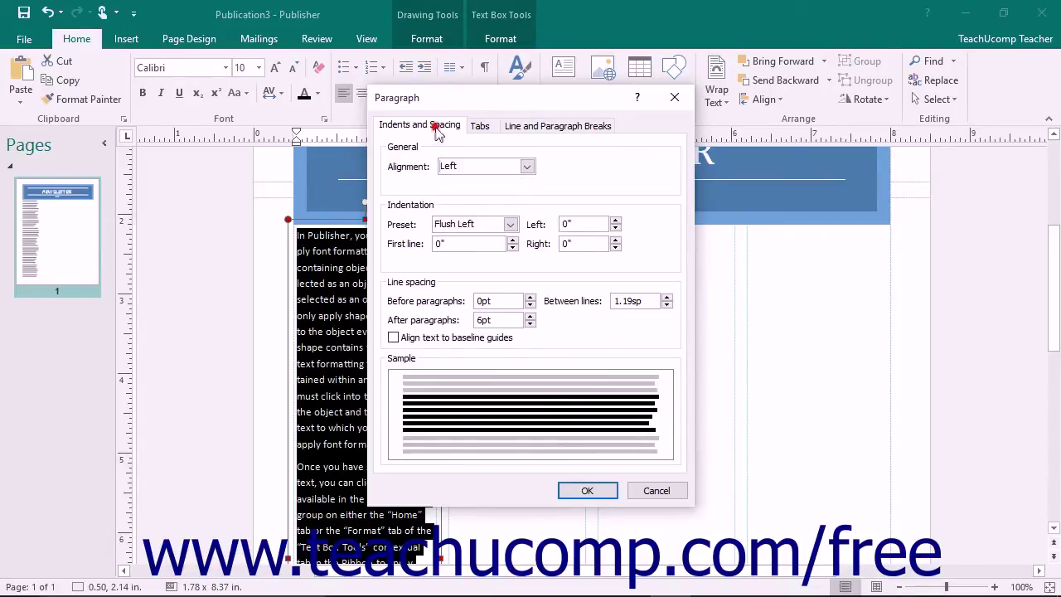
{"action": "left_click", "coordinate": [481, 128]}
{"action": "left_click", "coordinate": [533, 129]}
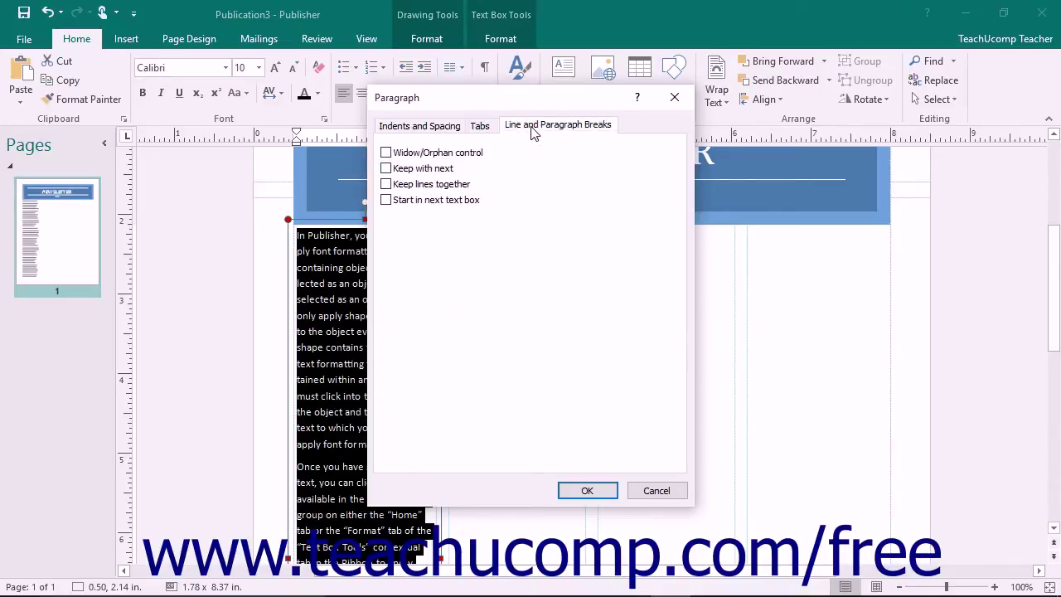
{"action": "left_click", "coordinate": [430, 128]}
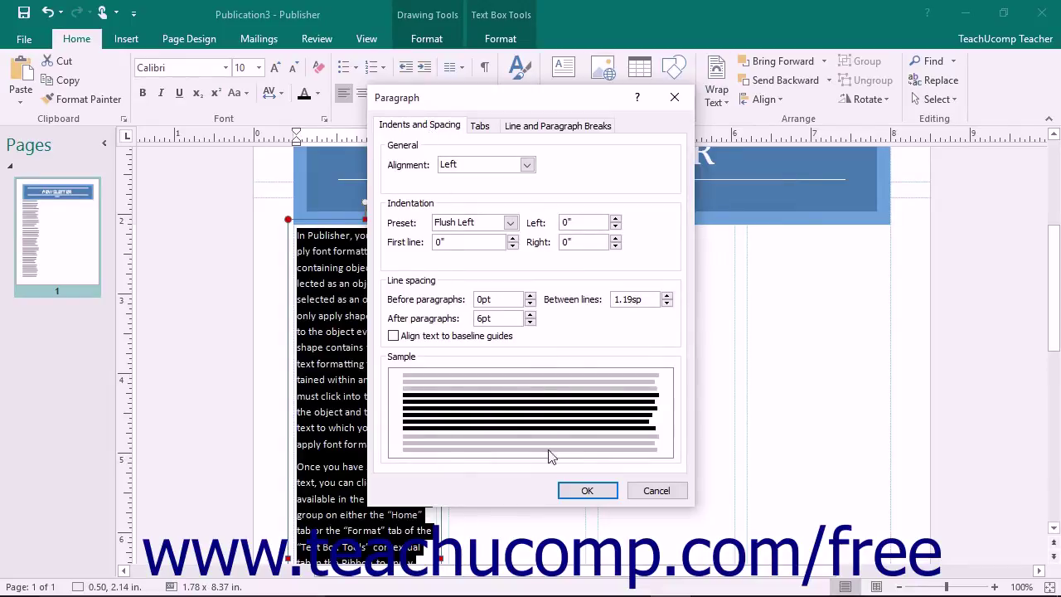
{"action": "left_click", "coordinate": [585, 492]}
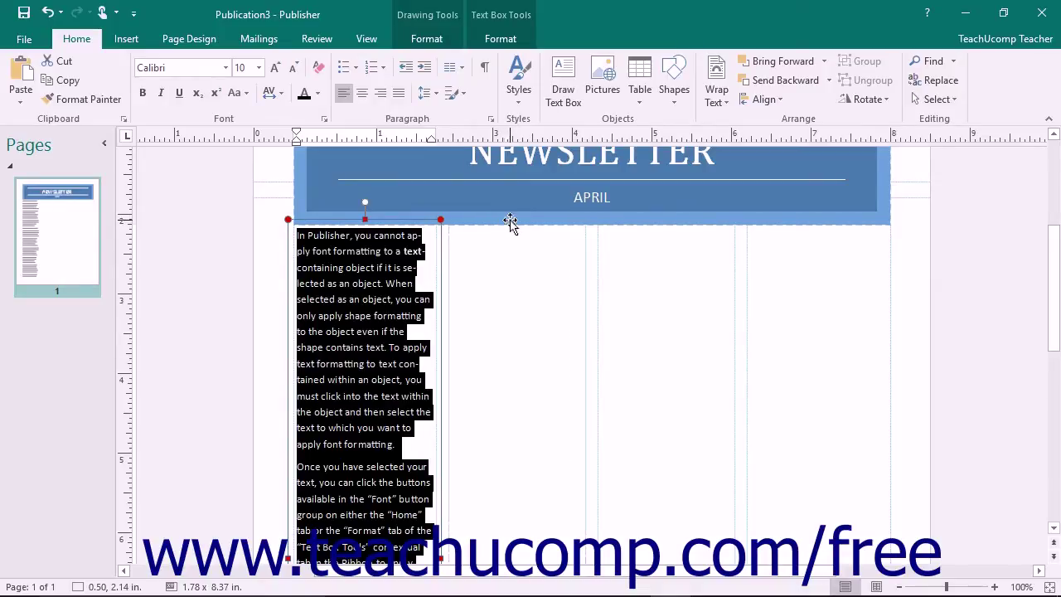
Apply another text style from the styles gallery to the selected article text.
{"action": "left_click", "coordinate": [520, 104]}
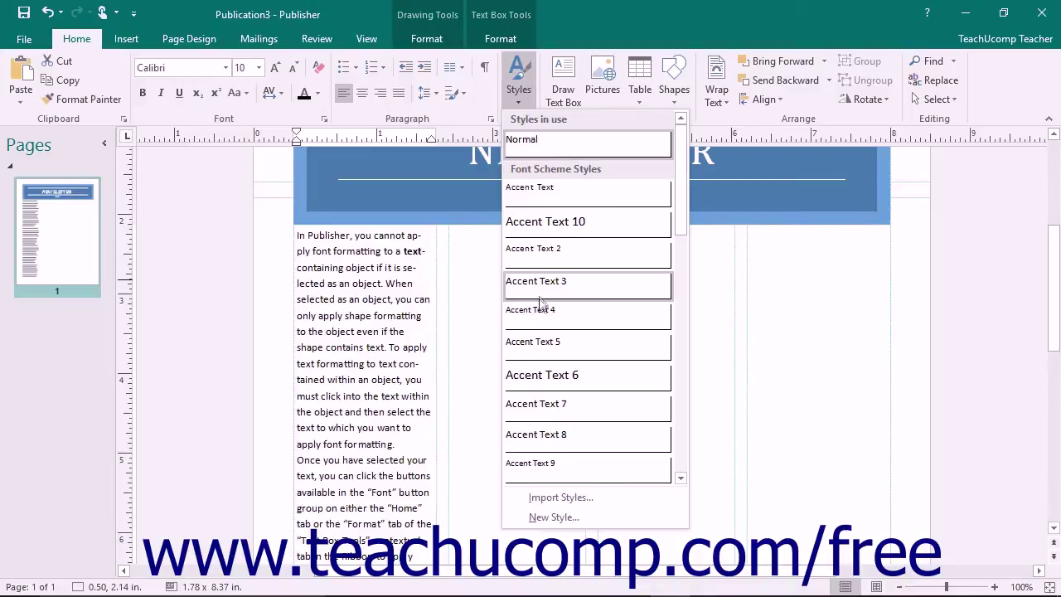
{"action": "scroll", "coordinate": [544, 308], "scroll_direction": "down", "scroll_amount": 5}
{"action": "left_click", "coordinate": [556, 253]}
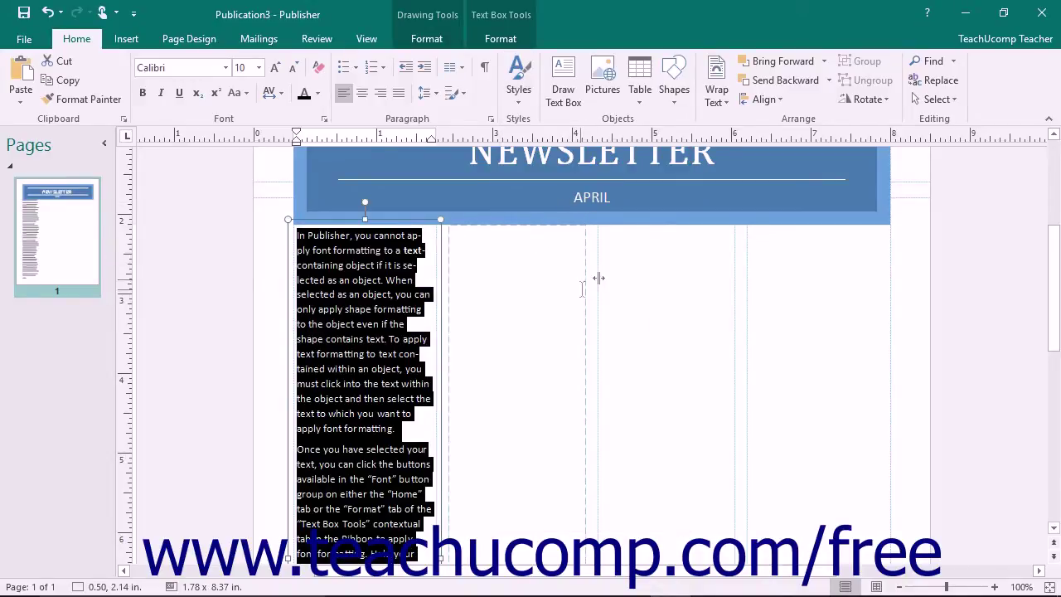
Set the text wrapping of the article text box to Top and Bottom.
{"action": "left_click", "coordinate": [794, 120]}
{"action": "left_click", "coordinate": [717, 96]}
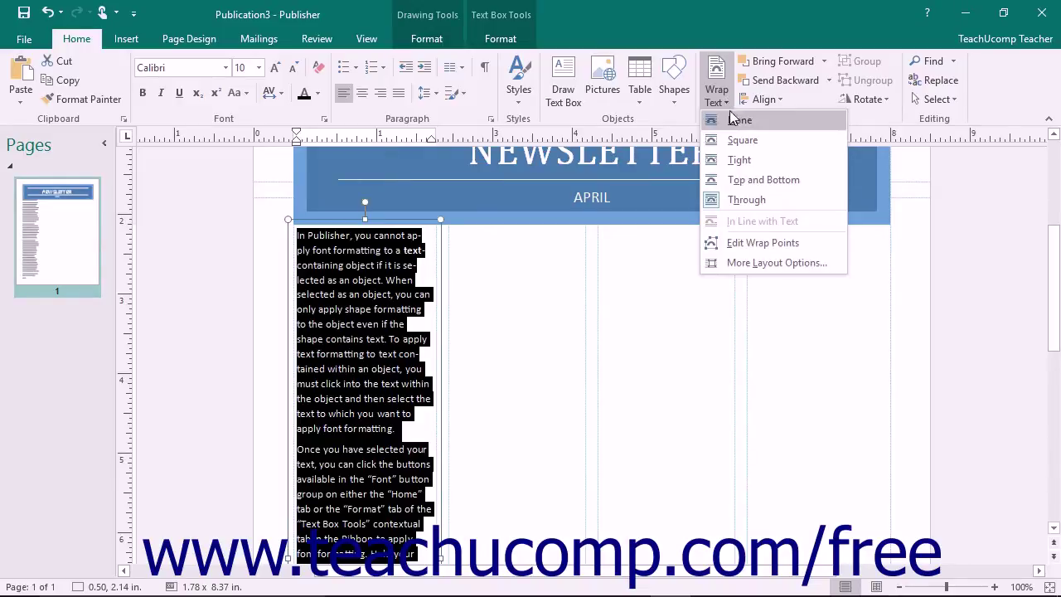
{"action": "left_click", "coordinate": [733, 178]}
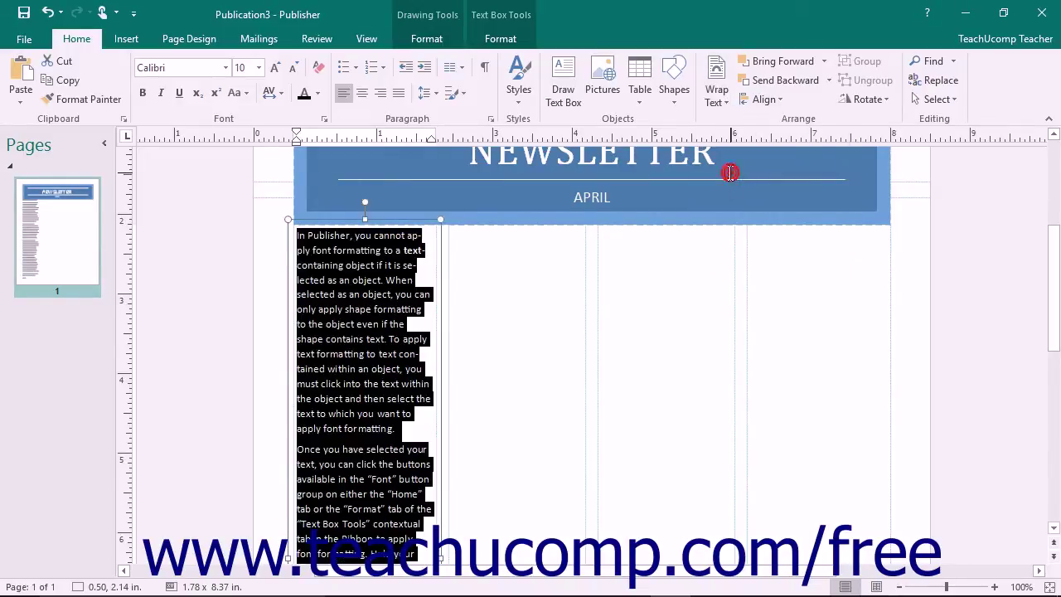
{"action": "left_click", "coordinate": [826, 81]}
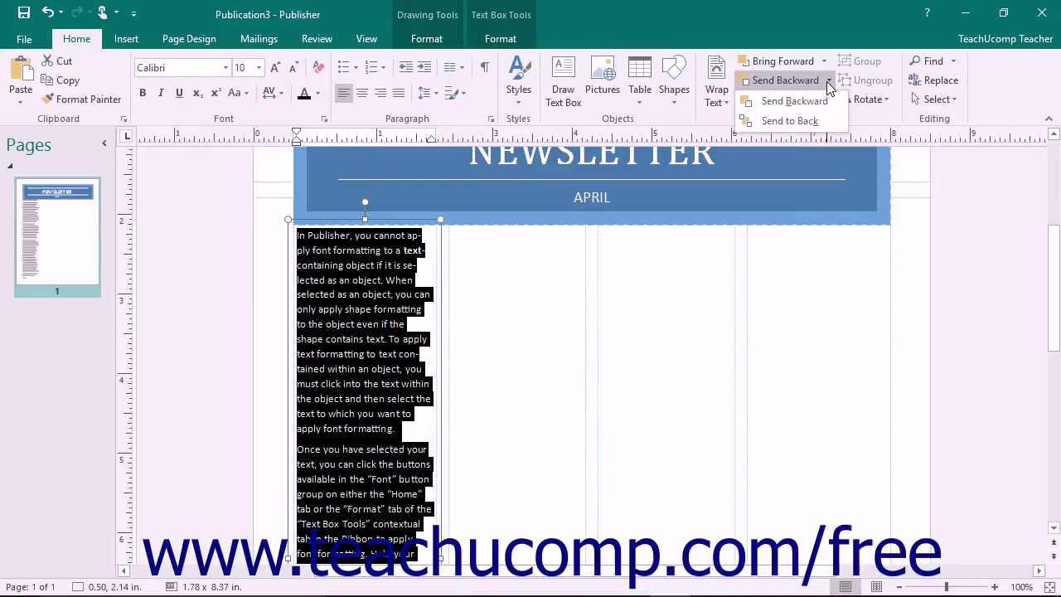
{"action": "left_click", "coordinate": [827, 81]}
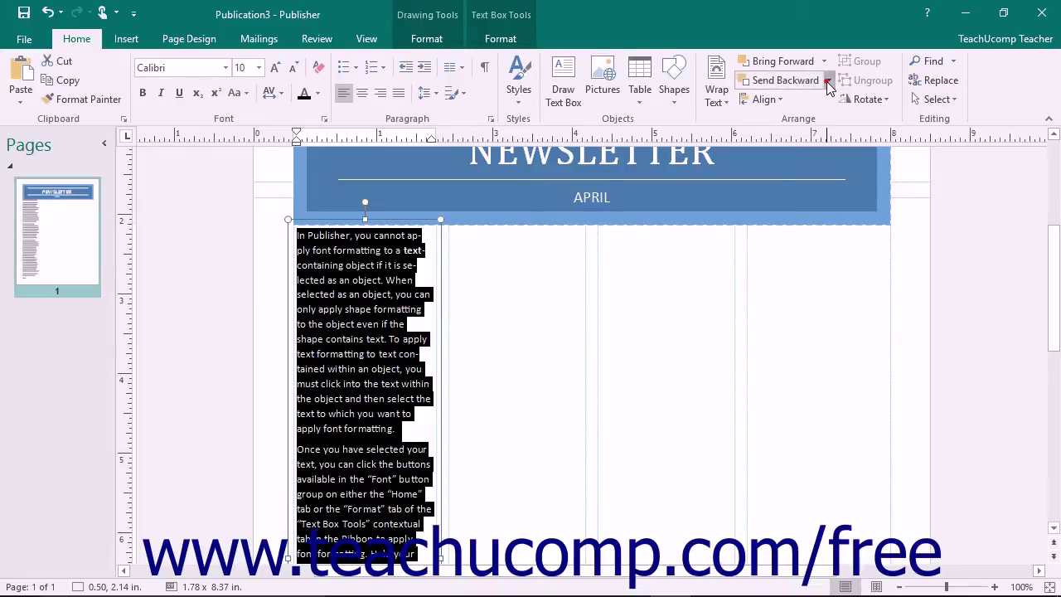
{"action": "left_click", "coordinate": [785, 101]}
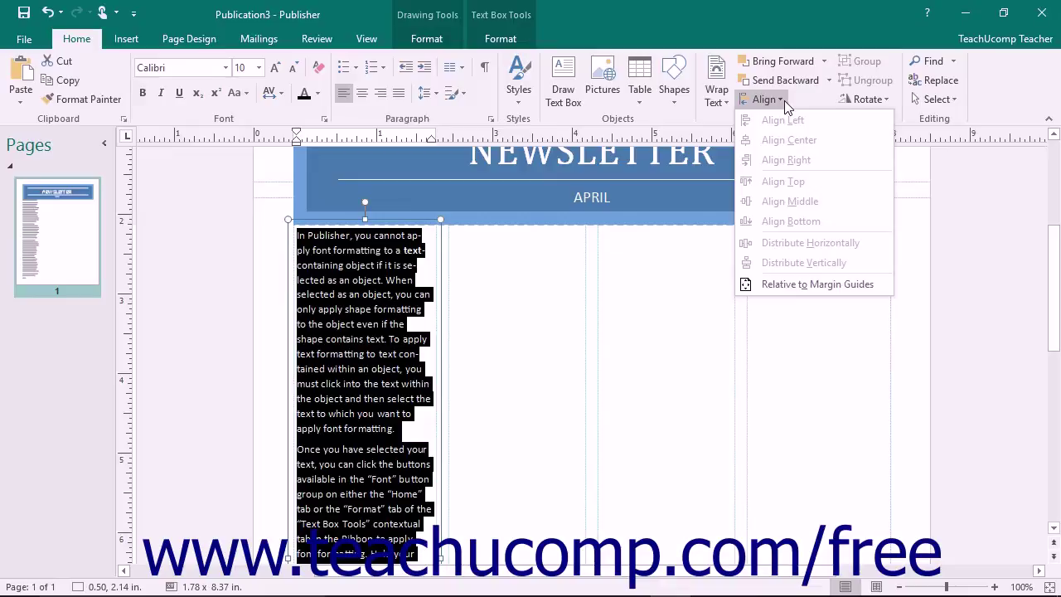
Group the article text box with the newsletter header.
{"action": "left_click", "coordinate": [464, 197]}
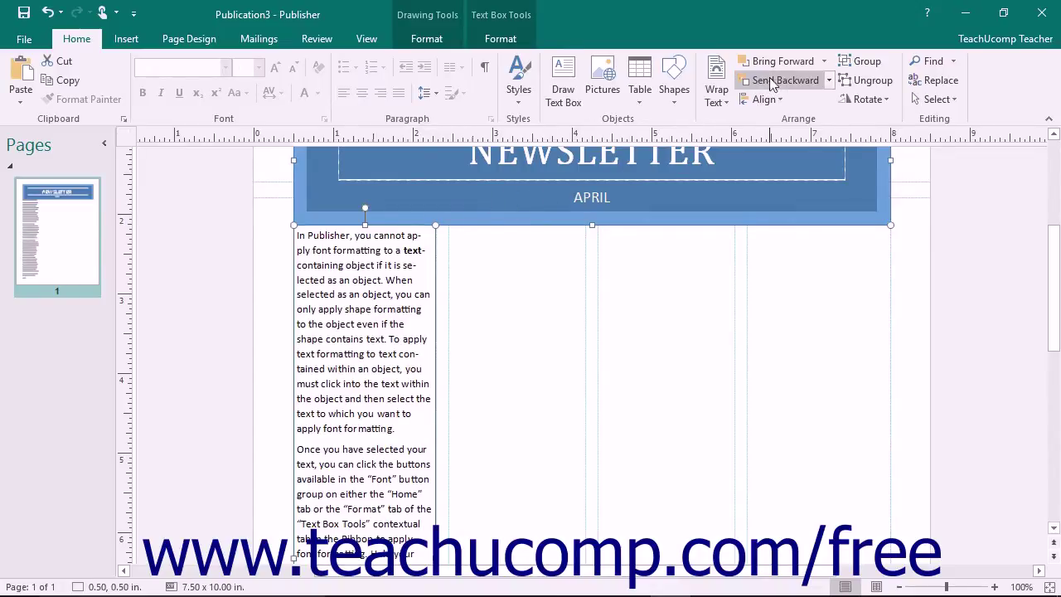
{"action": "left_click", "coordinate": [850, 62]}
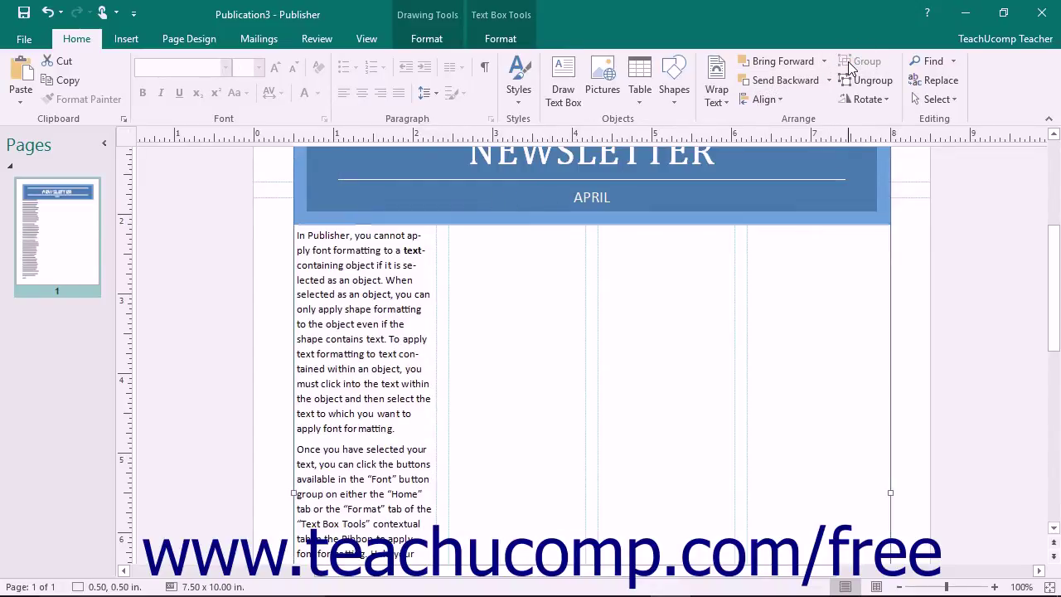
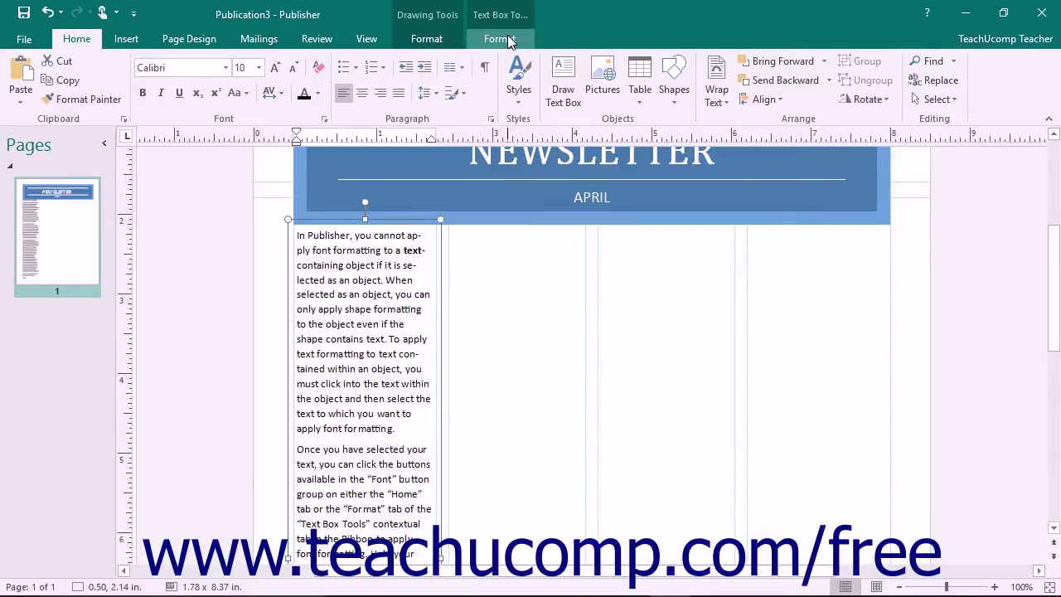
Select all text in the article text box and change its text direction to vertical.
{"action": "left_click", "coordinate": [500, 39]}
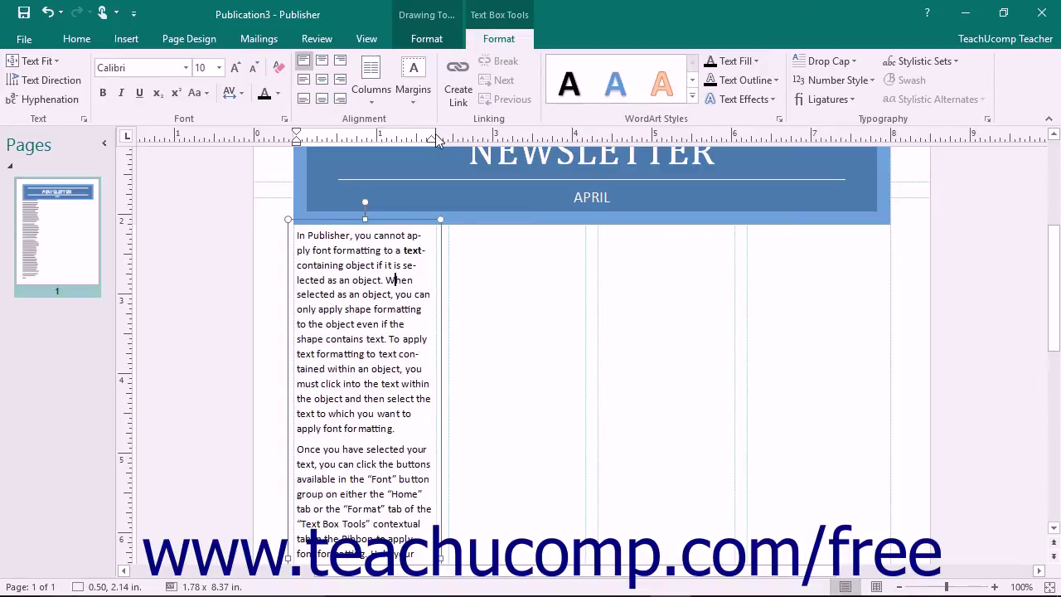
{"action": "key", "text": "ctrl+a"}
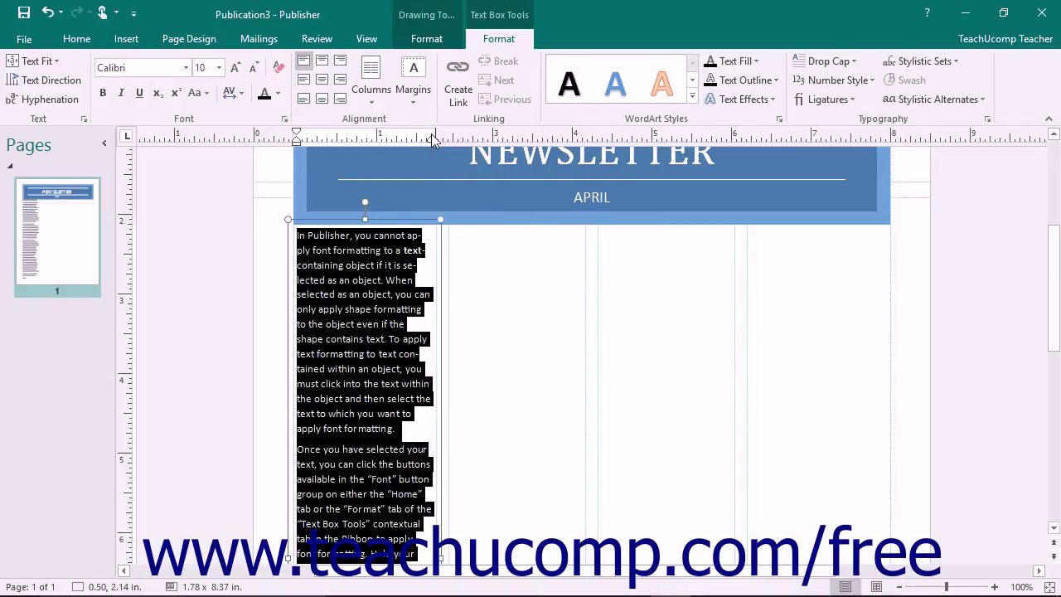
{"action": "left_click", "coordinate": [60, 65]}
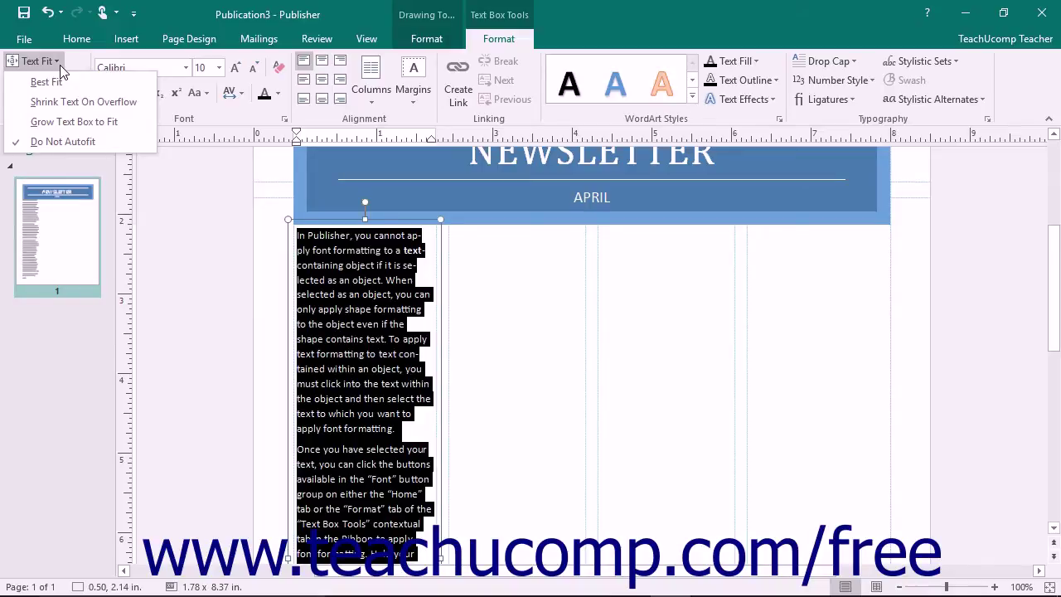
{"action": "left_click", "coordinate": [59, 66]}
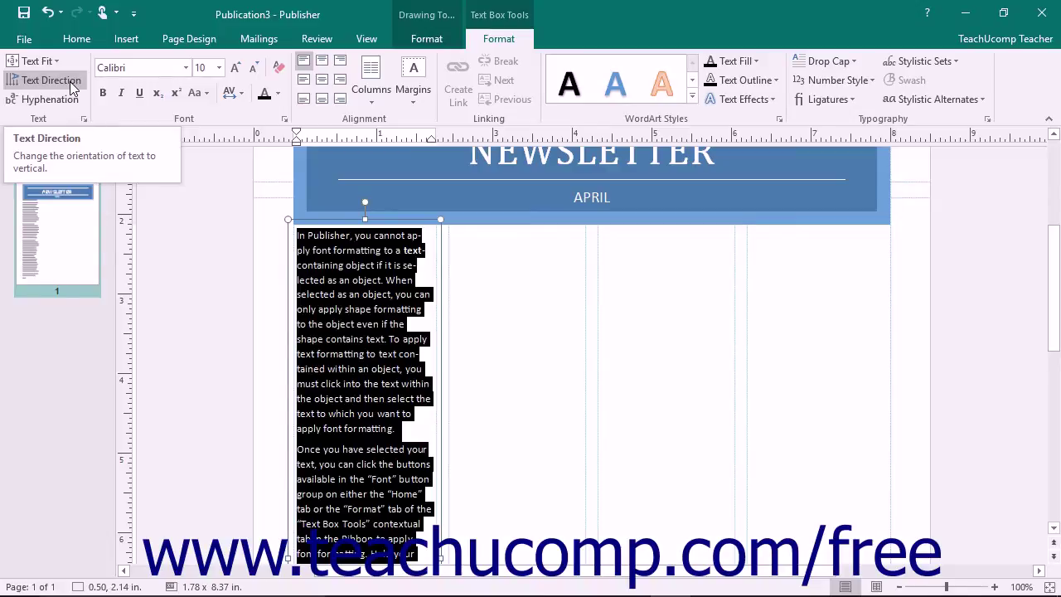
{"action": "left_click", "coordinate": [71, 83]}
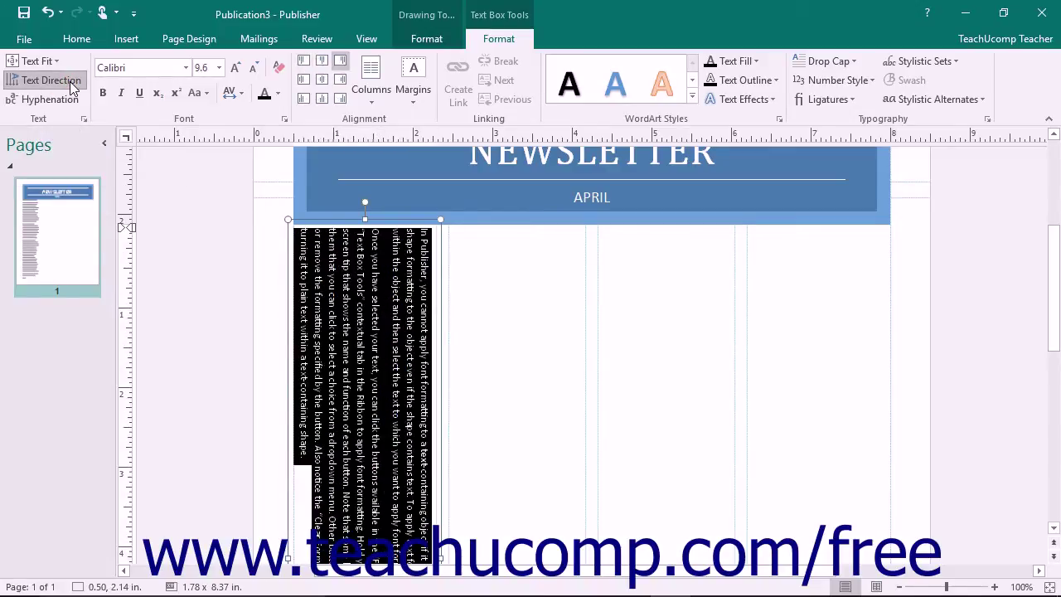
Return the article text to horizontal direction and check its manual hyphenation, keeping automatic hyphenation with a 0.25" zone.
{"action": "left_click", "coordinate": [71, 83]}
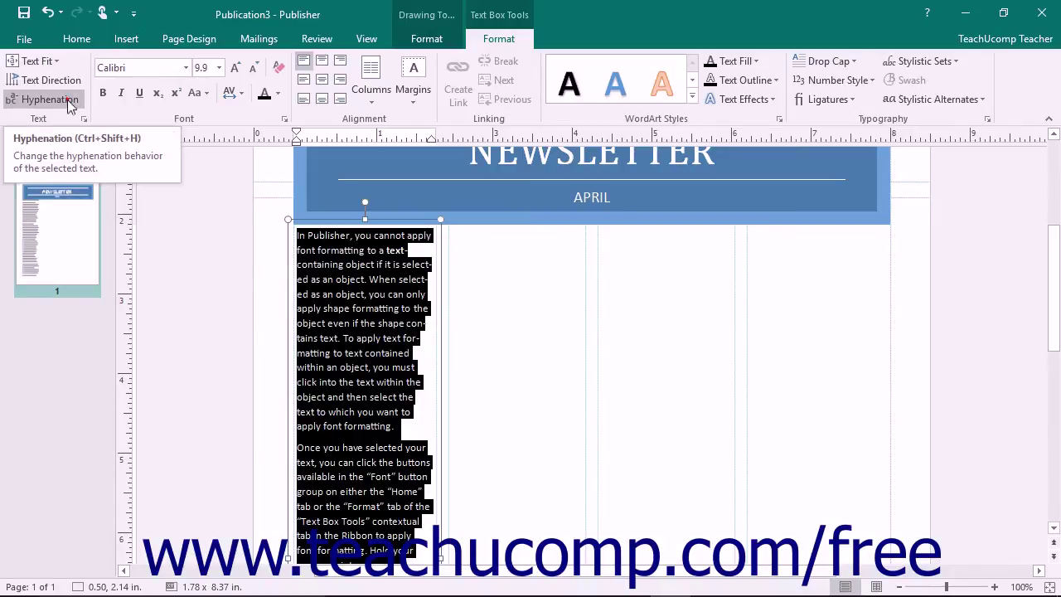
{"action": "left_click", "coordinate": [50, 99]}
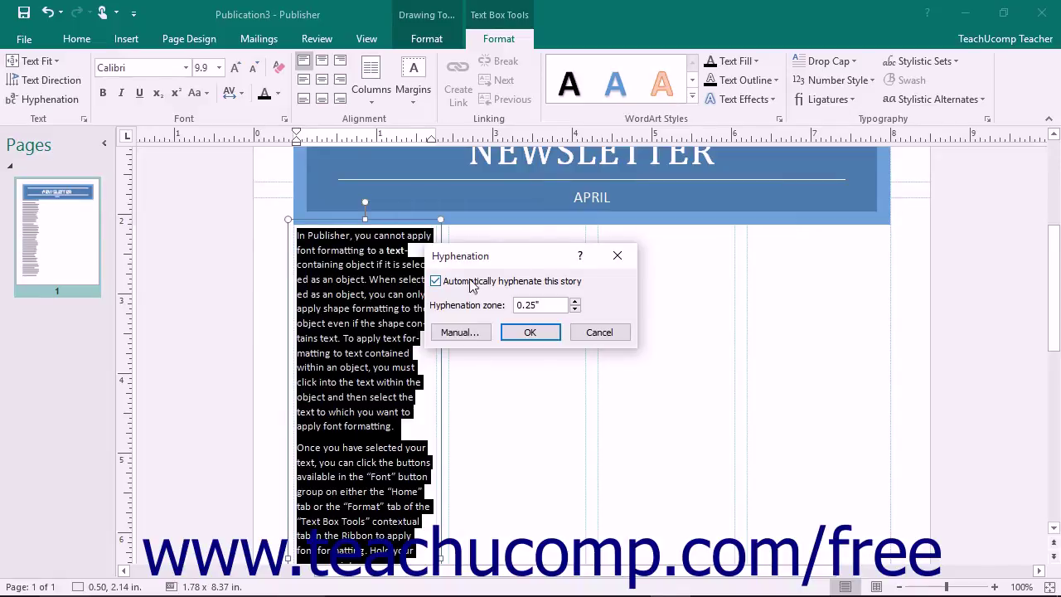
{"action": "left_click", "coordinate": [461, 333]}
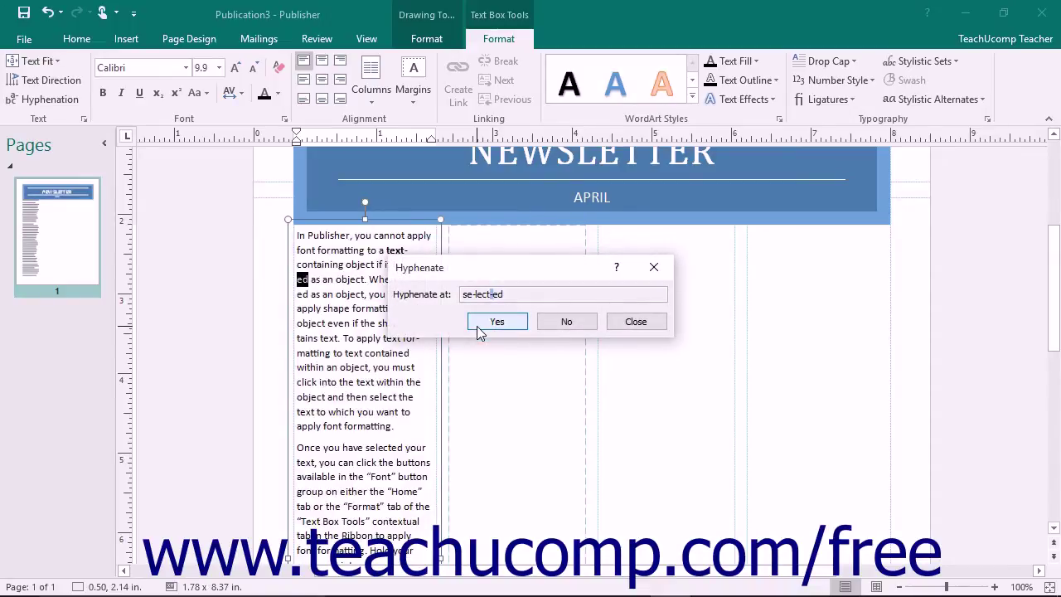
{"action": "left_click", "coordinate": [636, 322]}
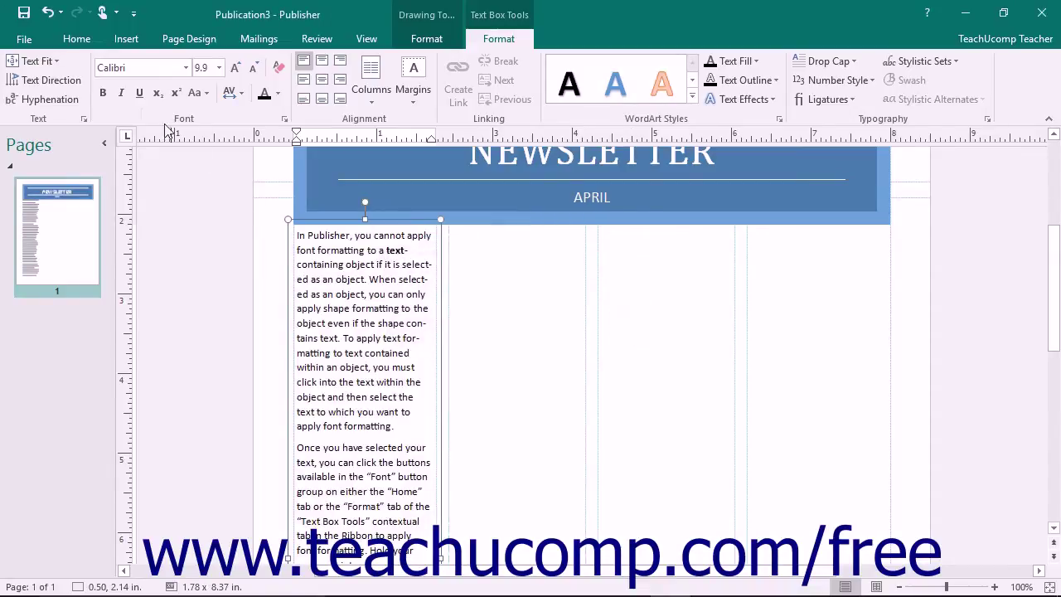
{"action": "left_click", "coordinate": [65, 98]}
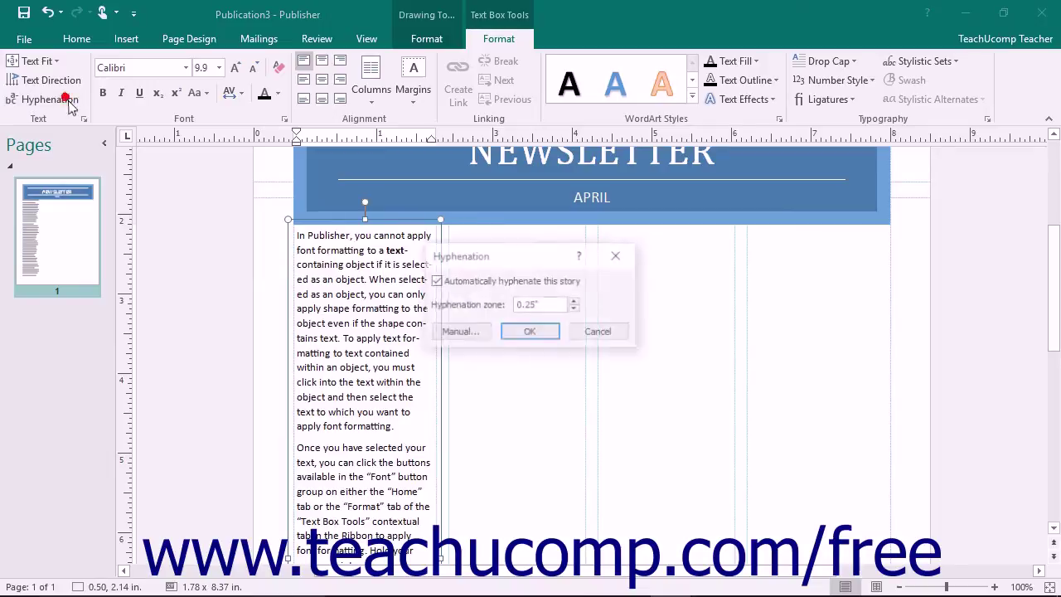
{"action": "left_click", "coordinate": [531, 332]}
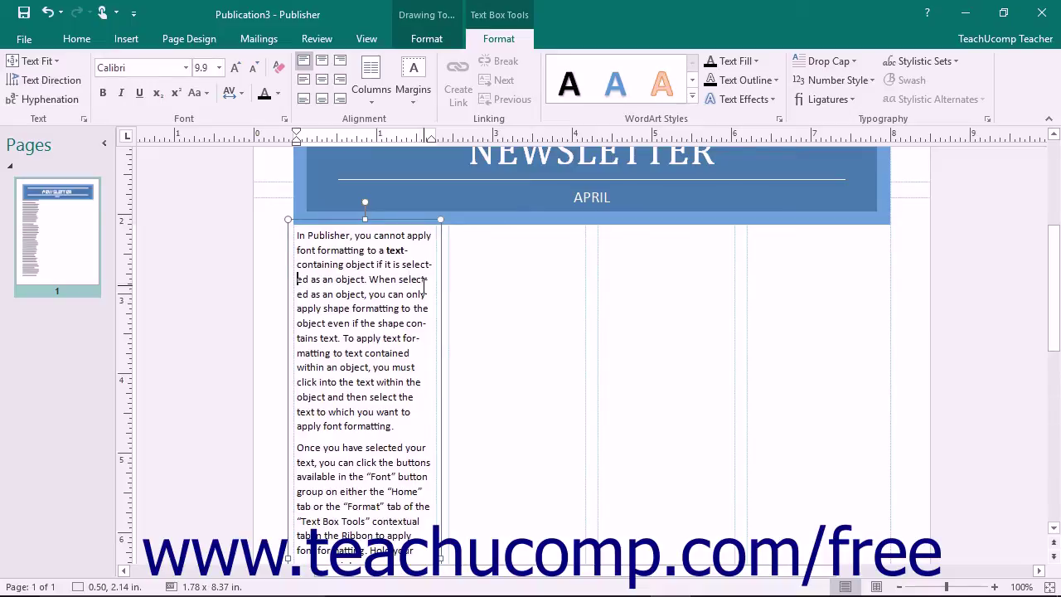
Review the article text box's alignment, margin and autofitting settings in the Format Text Box dialog and accept them.
{"action": "left_click", "coordinate": [84, 120]}
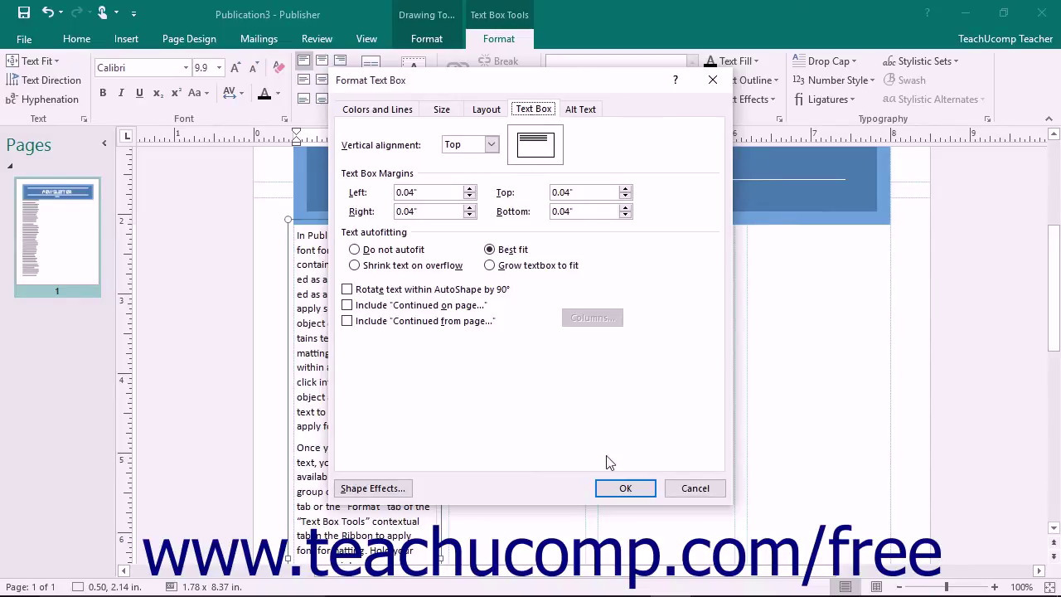
{"action": "left_click", "coordinate": [621, 489]}
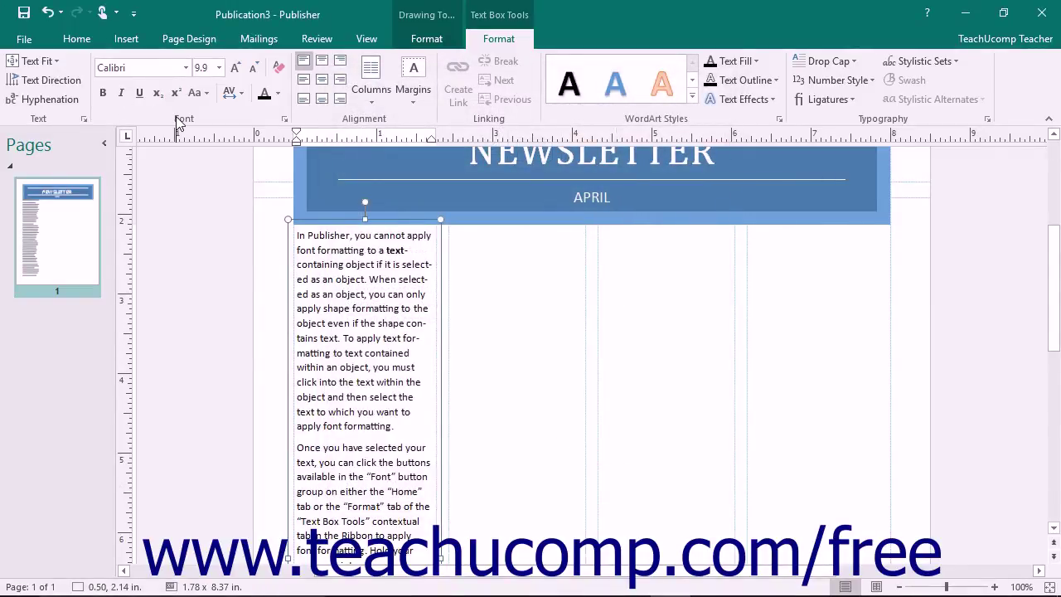
Select all text in the article text box and set its font size to 12.
{"action": "left_click", "coordinate": [325, 251]}
{"action": "key", "text": "ctrl+a"}
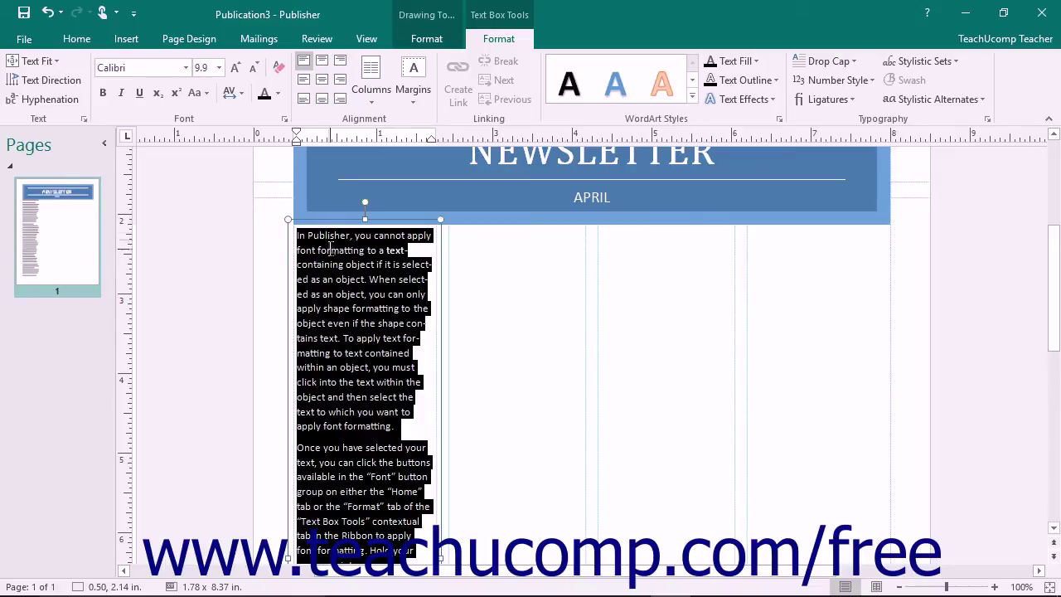
{"action": "left_click", "coordinate": [218, 68]}
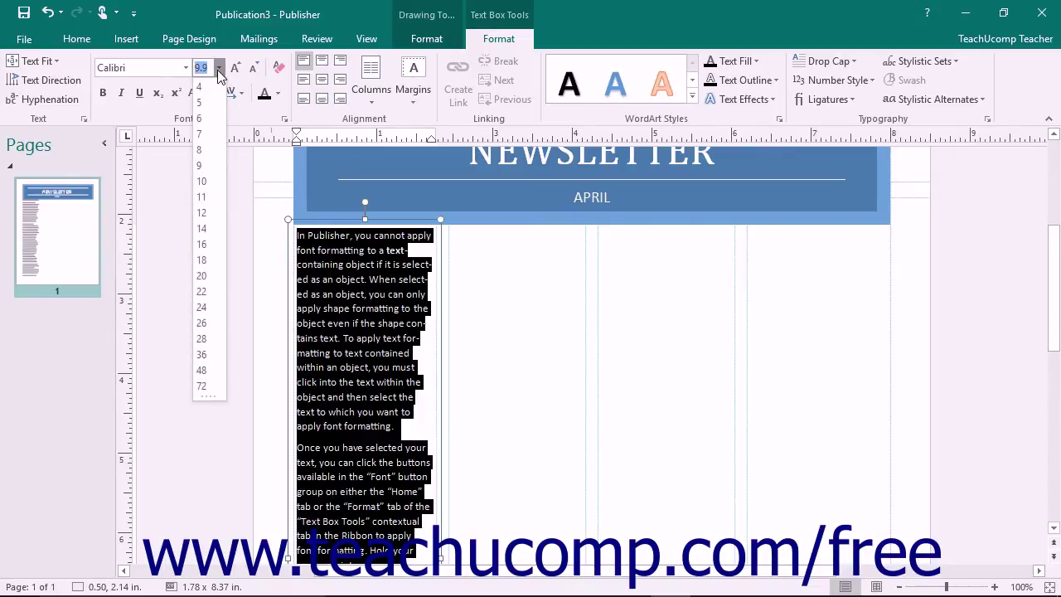
{"action": "left_click", "coordinate": [201, 212]}
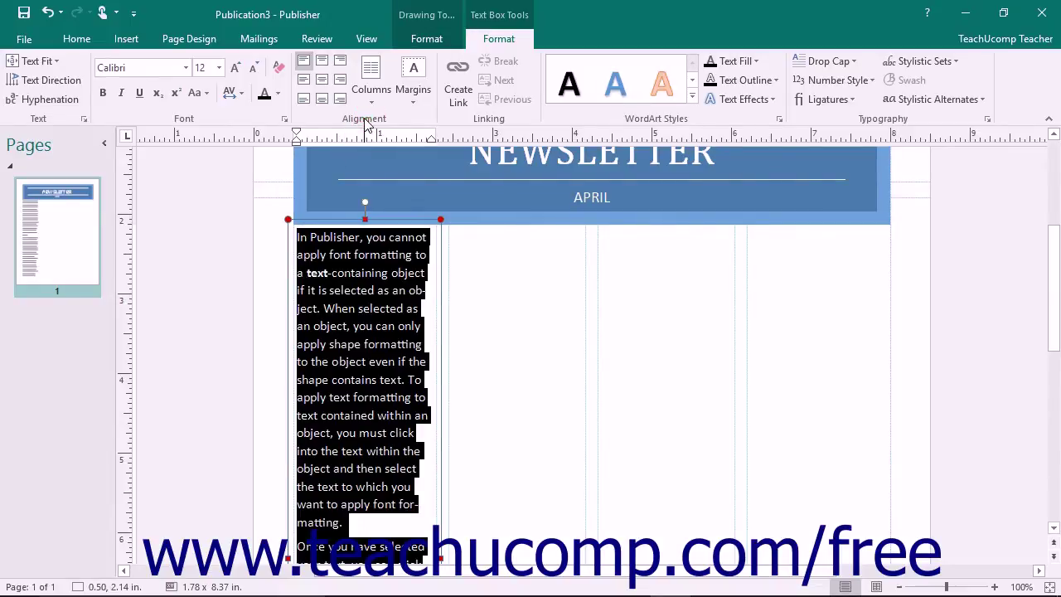
Try centering the article text both ways in its text box, then return it to top-left alignment.
{"action": "left_click", "coordinate": [322, 80]}
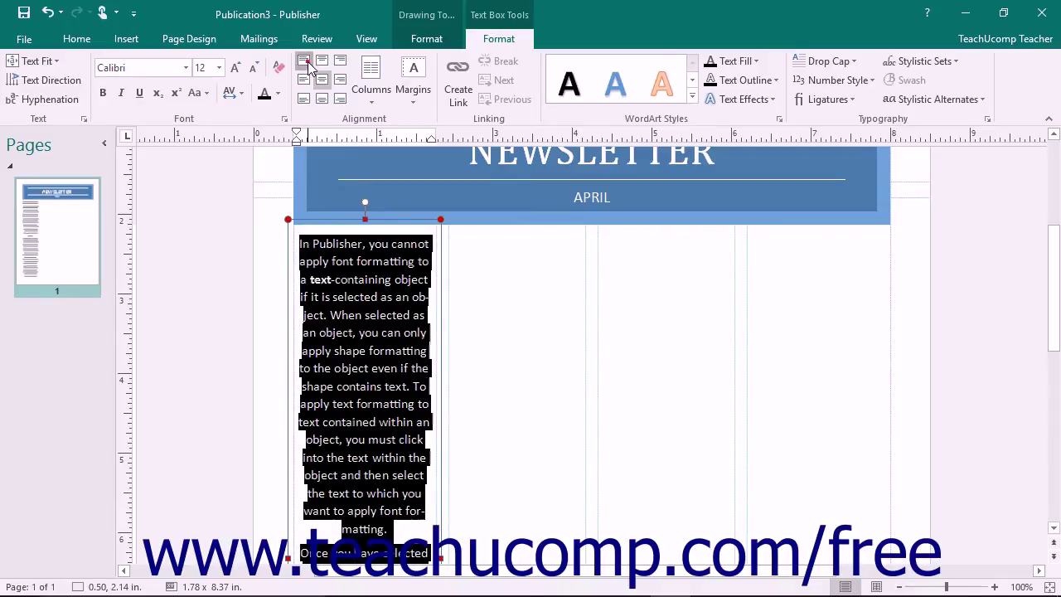
{"action": "left_click", "coordinate": [304, 60]}
View the column choices and margin presets available for the article text box.
{"action": "left_click", "coordinate": [386, 91]}
{"action": "left_click", "coordinate": [386, 92]}
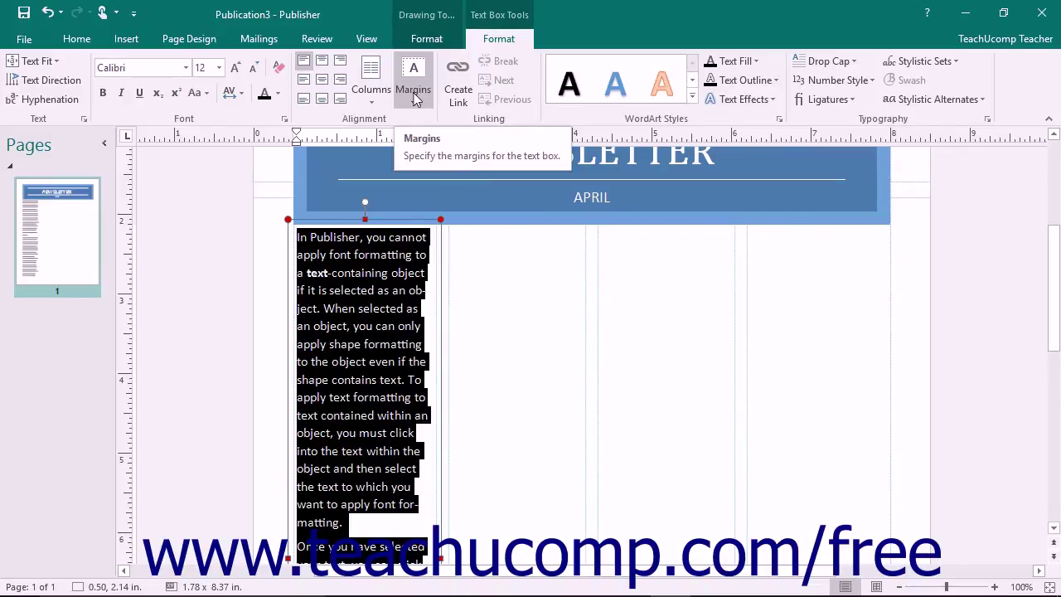
{"action": "left_click", "coordinate": [415, 97]}
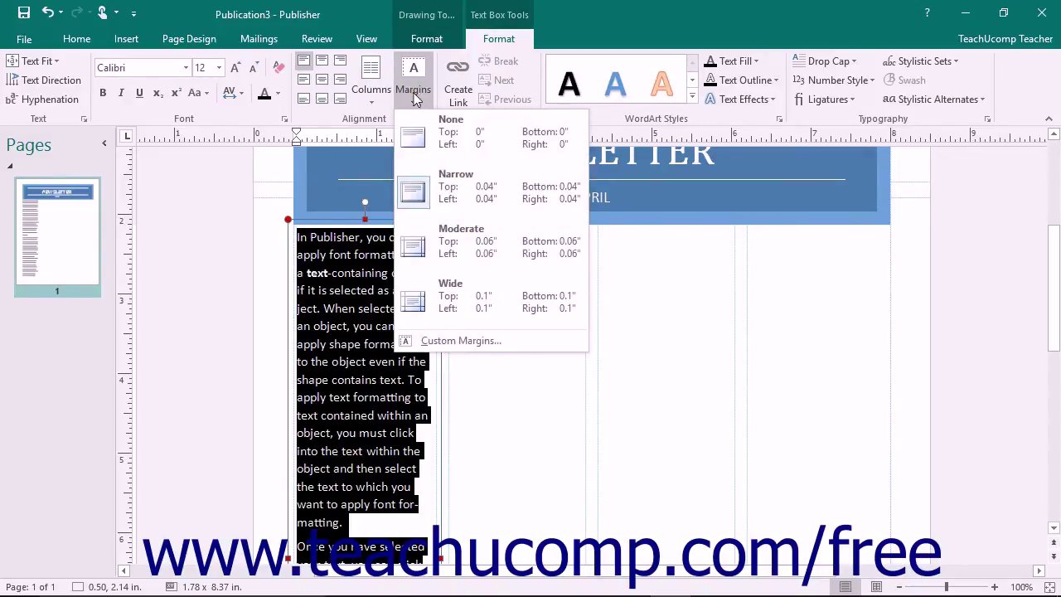
{"action": "left_click", "coordinate": [415, 97]}
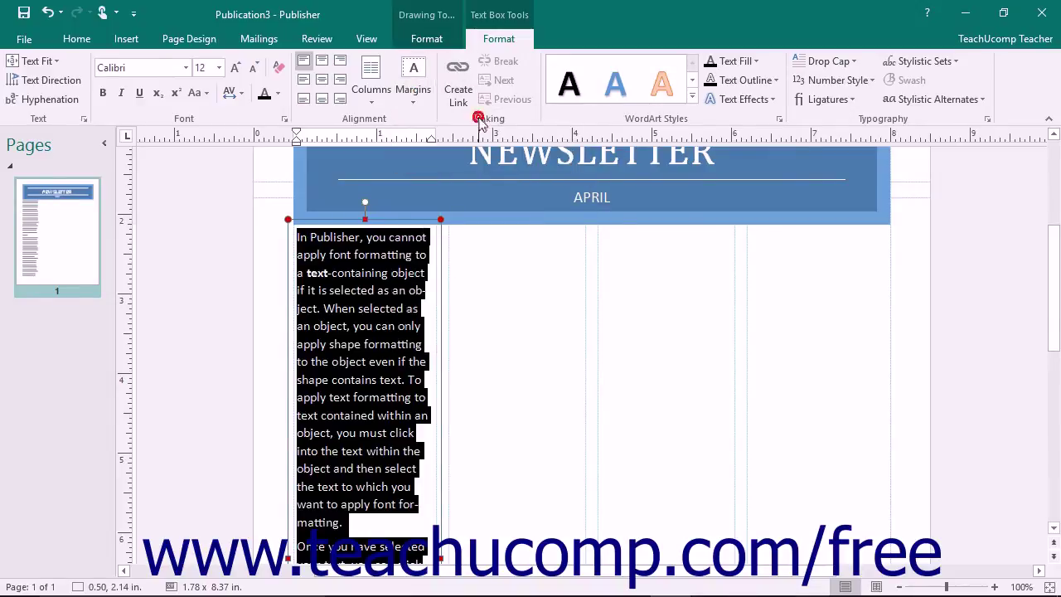
Link the overflowing article text box to the empty text box in the second column.
{"action": "scroll", "coordinate": [420, 314], "scroll_direction": "down", "scroll_amount": 5}
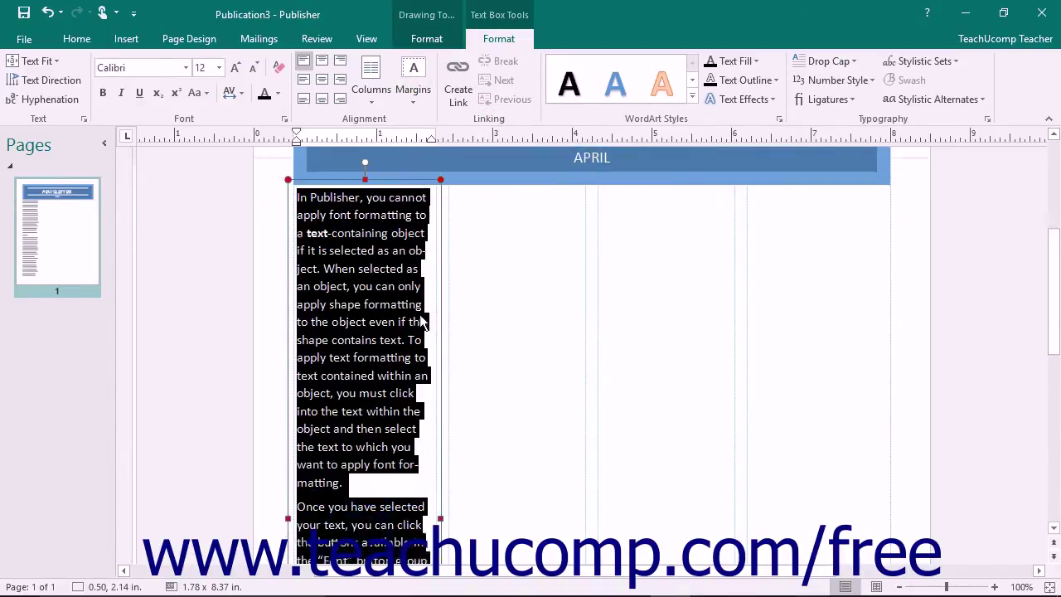
{"action": "scroll", "coordinate": [426, 316], "scroll_direction": "down", "scroll_amount": 2}
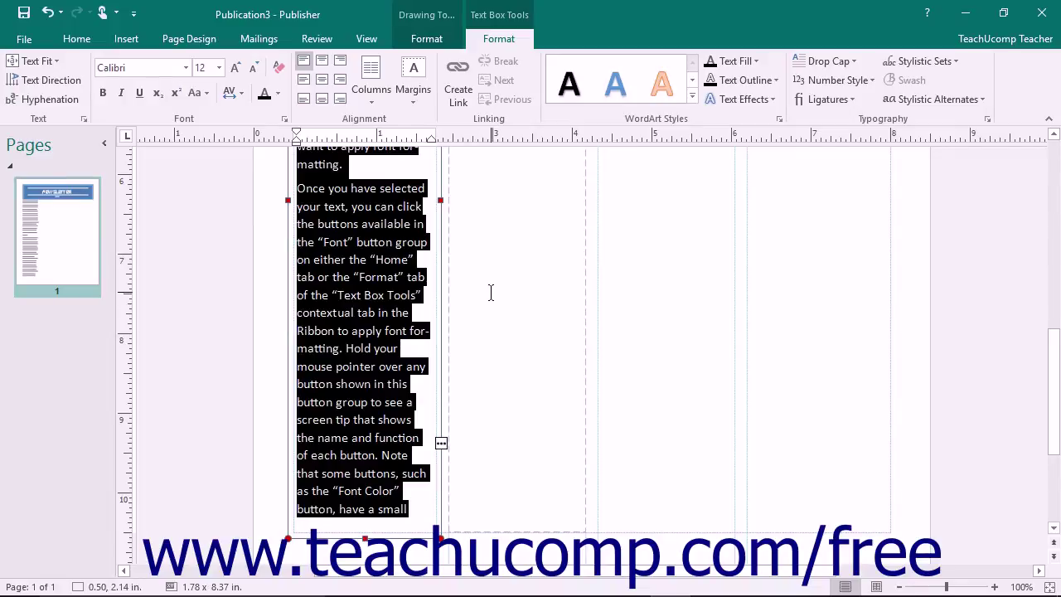
{"action": "scroll", "coordinate": [490, 291], "scroll_direction": "up", "scroll_amount": 10}
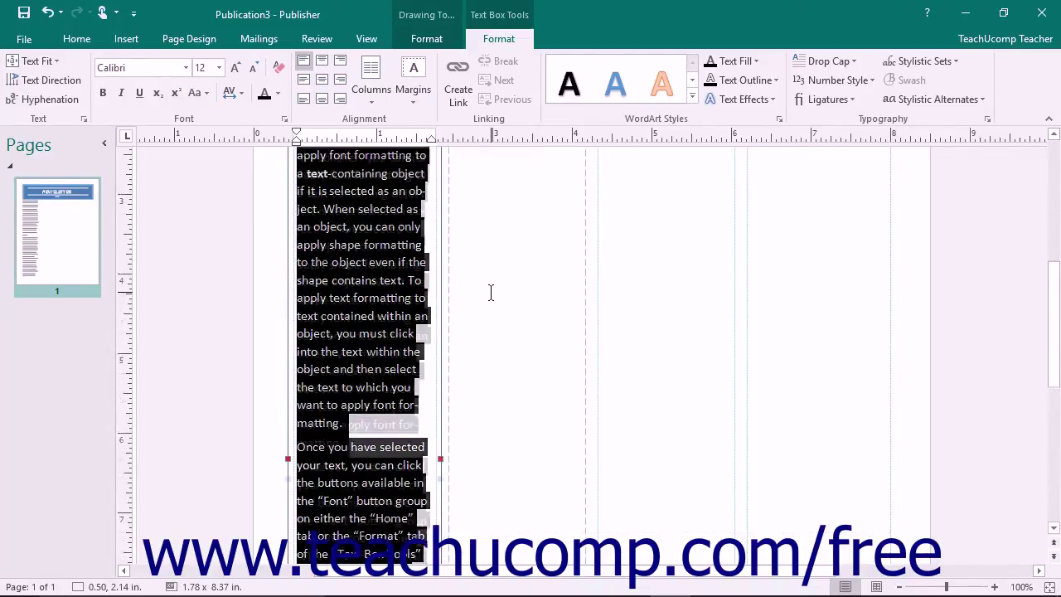
{"action": "left_click", "coordinate": [492, 274]}
{"action": "left_click", "coordinate": [349, 268]}
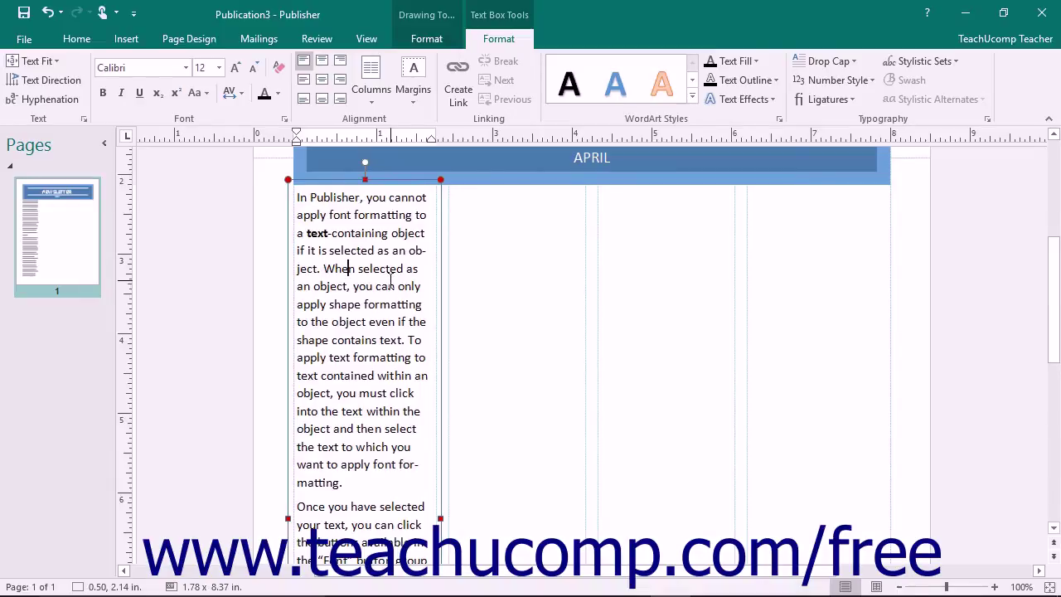
{"action": "left_click", "coordinate": [461, 89]}
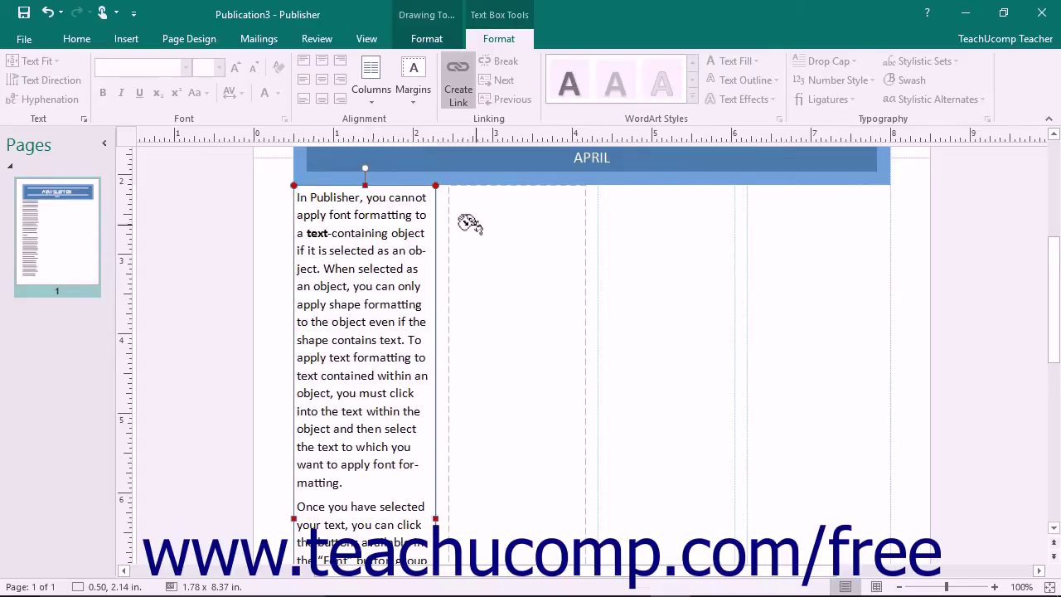
{"action": "left_click", "coordinate": [470, 224]}
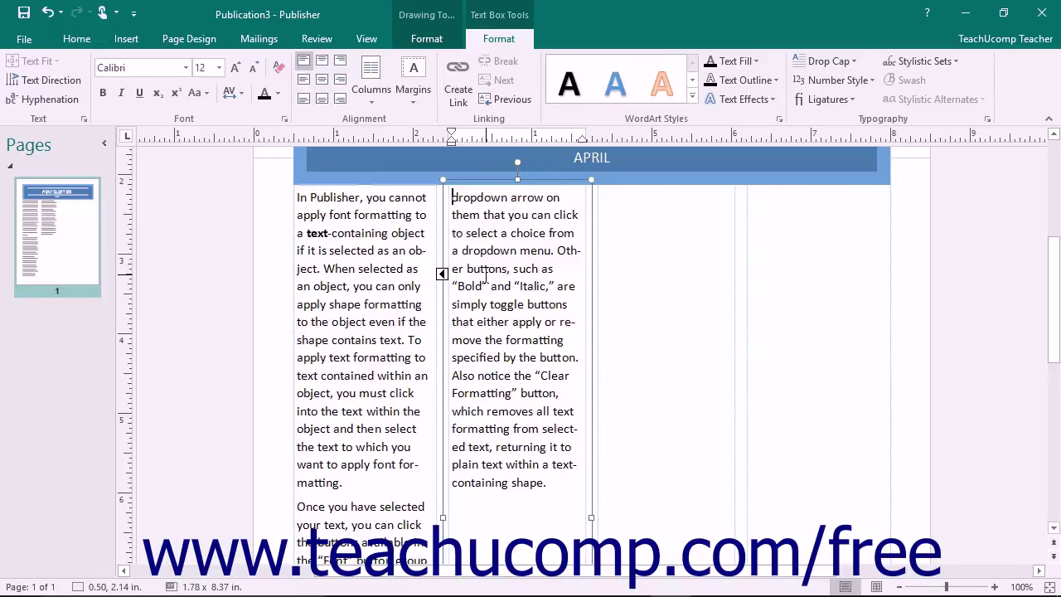
Move back and forth between the two linked text boxes to check the flow of the article.
{"action": "left_click", "coordinate": [442, 274]}
{"action": "left_click", "coordinate": [442, 281]}
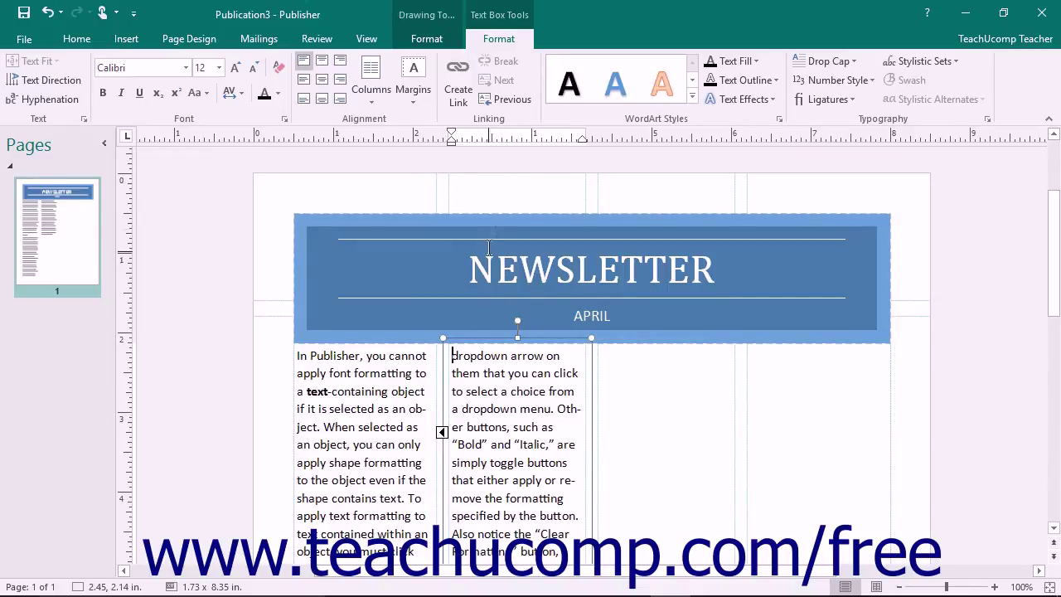
{"action": "left_click", "coordinate": [407, 391]}
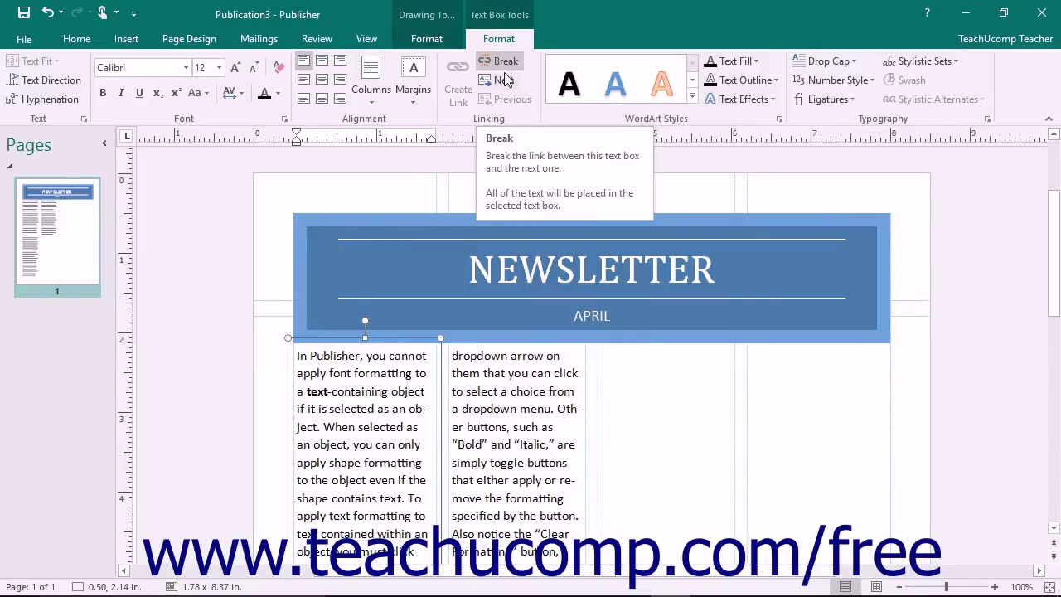
{"action": "left_click", "coordinate": [503, 80]}
{"action": "left_click", "coordinate": [507, 98]}
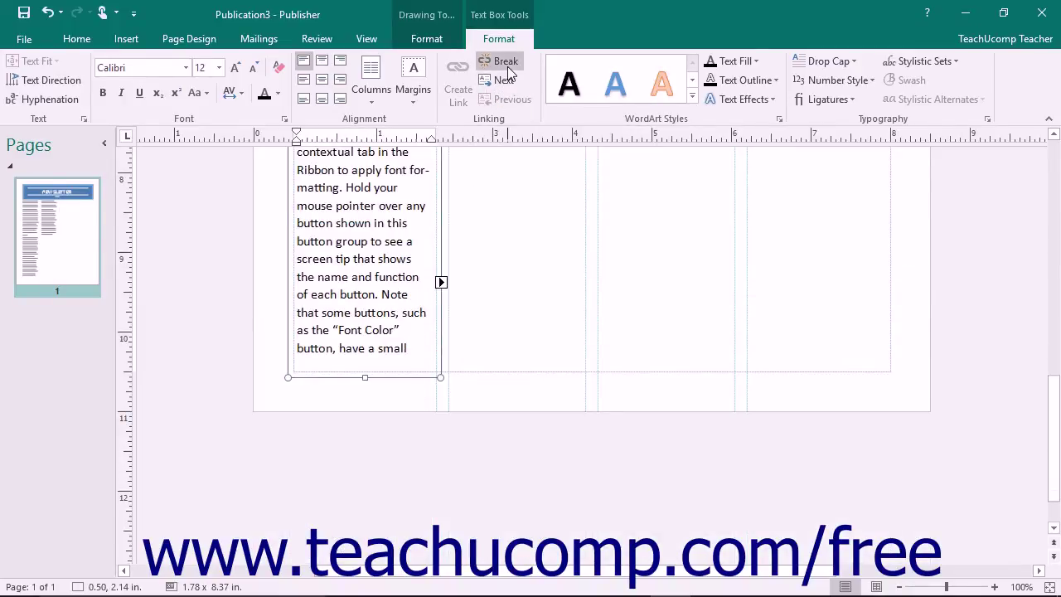
Select all the linked article text and browse its text fill colors and its outline weight and dash options.
{"action": "key", "text": "ctrl+a"}
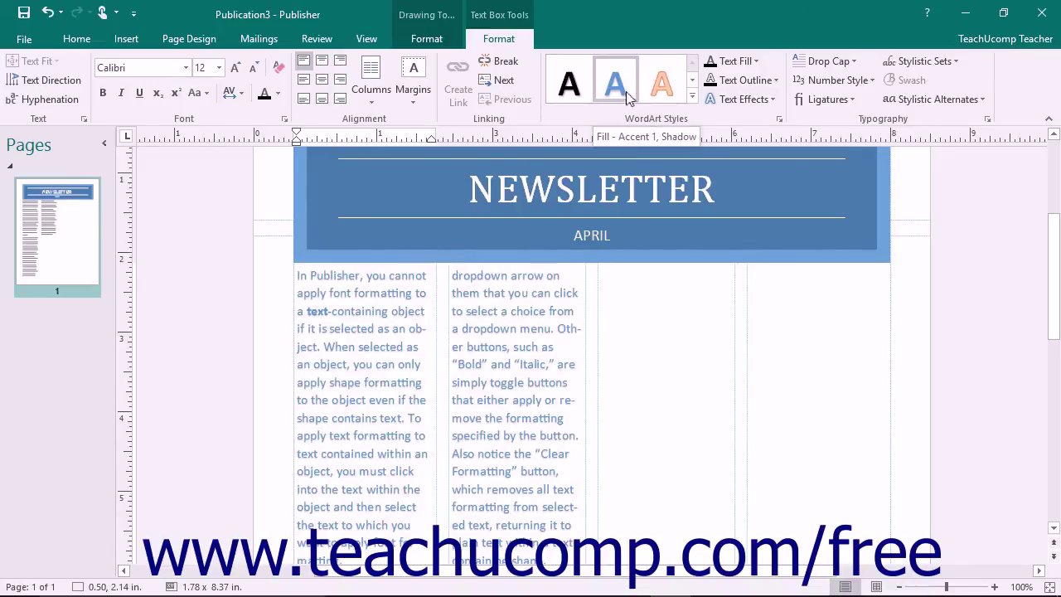
{"action": "left_click", "coordinate": [756, 61]}
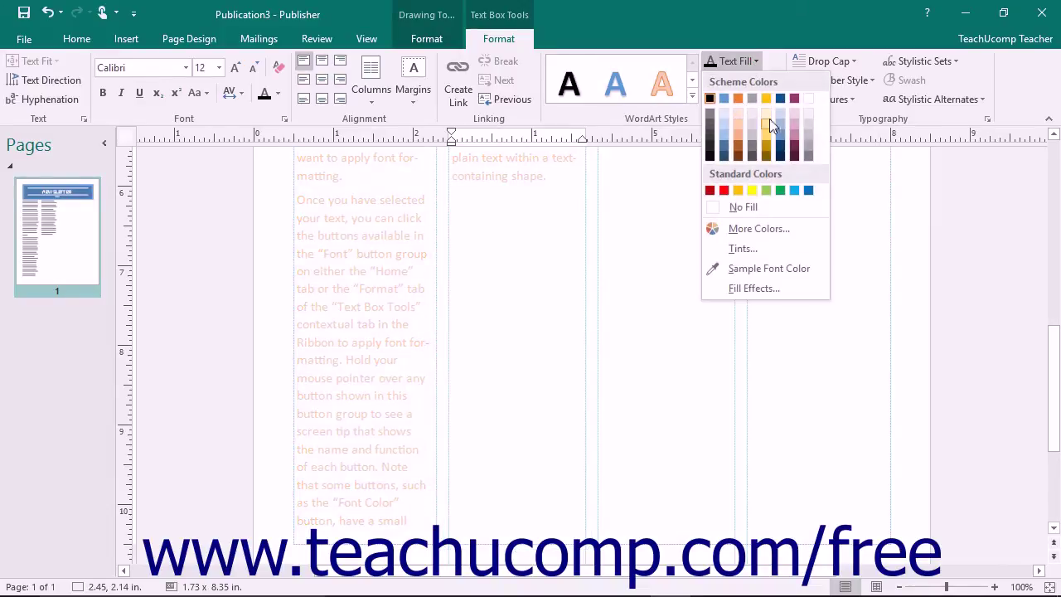
{"action": "left_click", "coordinate": [759, 64]}
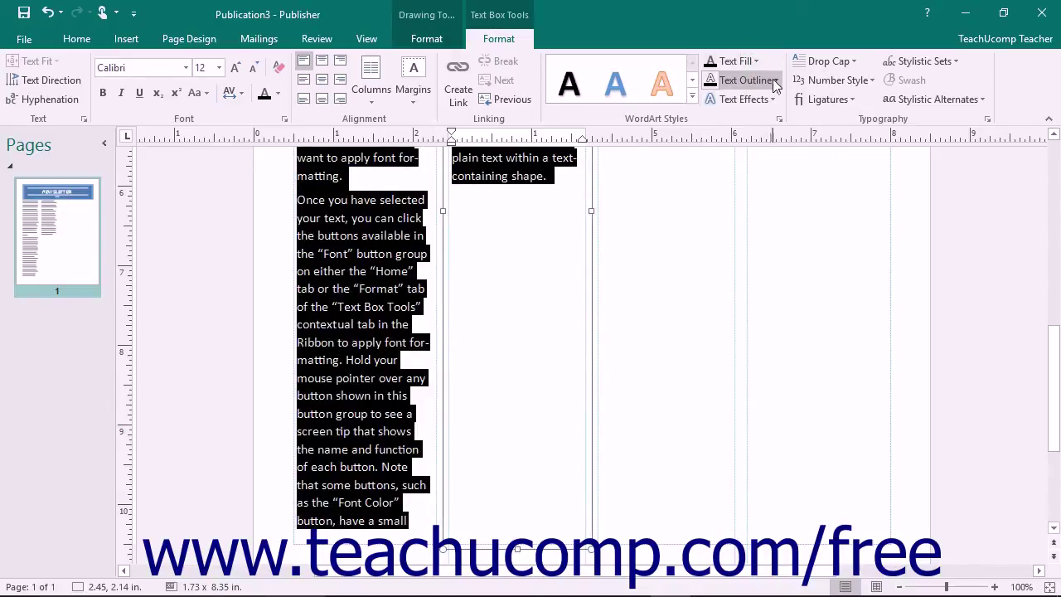
{"action": "left_click", "coordinate": [776, 80]}
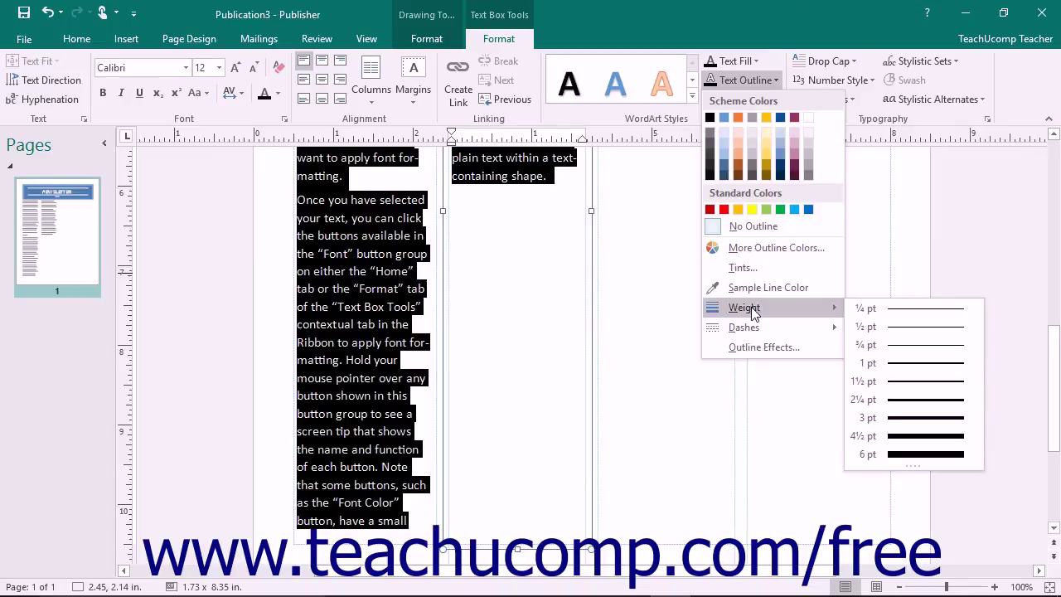
{"action": "mouse_move", "coordinate": [757, 328]}
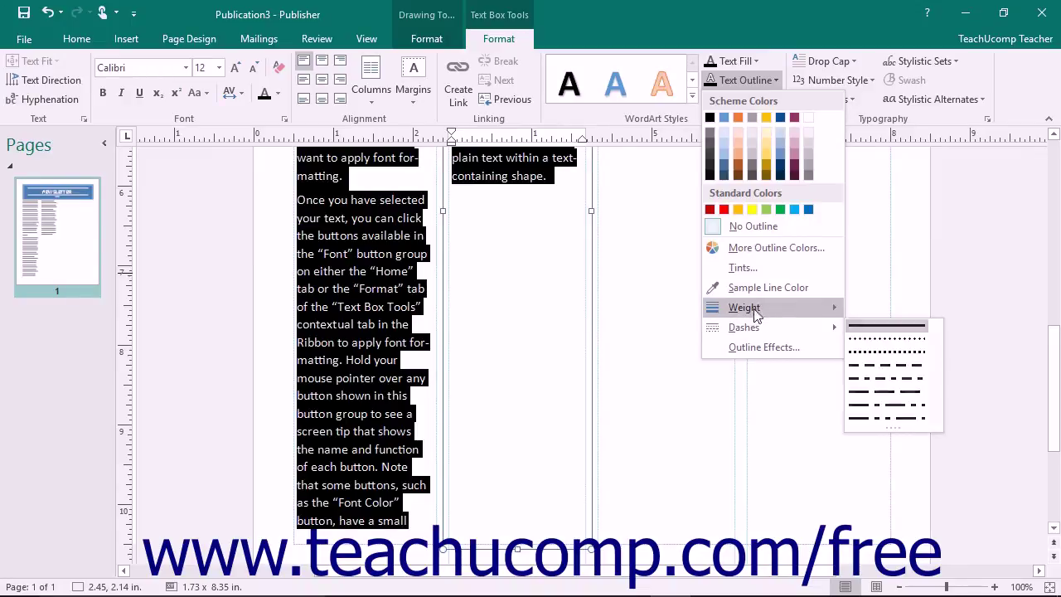
{"action": "left_click", "coordinate": [747, 81]}
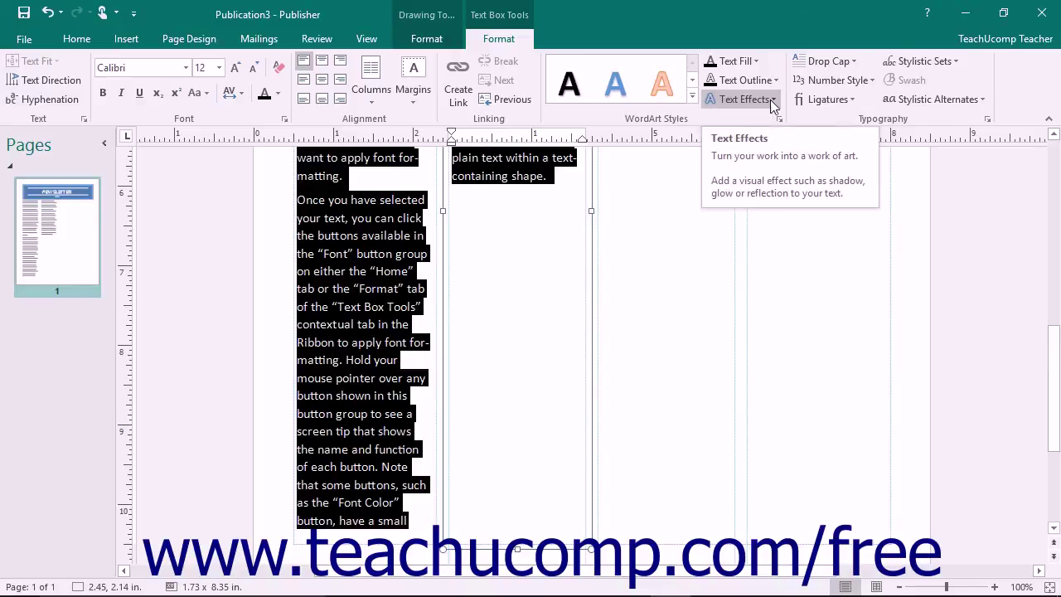
Preview the reflection variations among the text effects for the selected article text.
{"action": "left_click", "coordinate": [770, 99]}
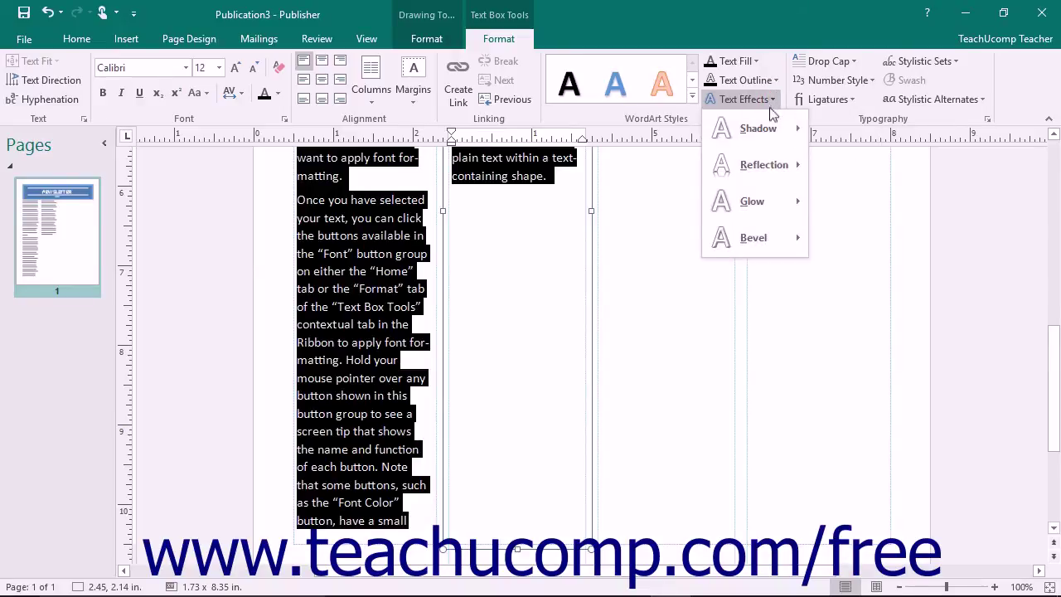
{"action": "mouse_move", "coordinate": [767, 164]}
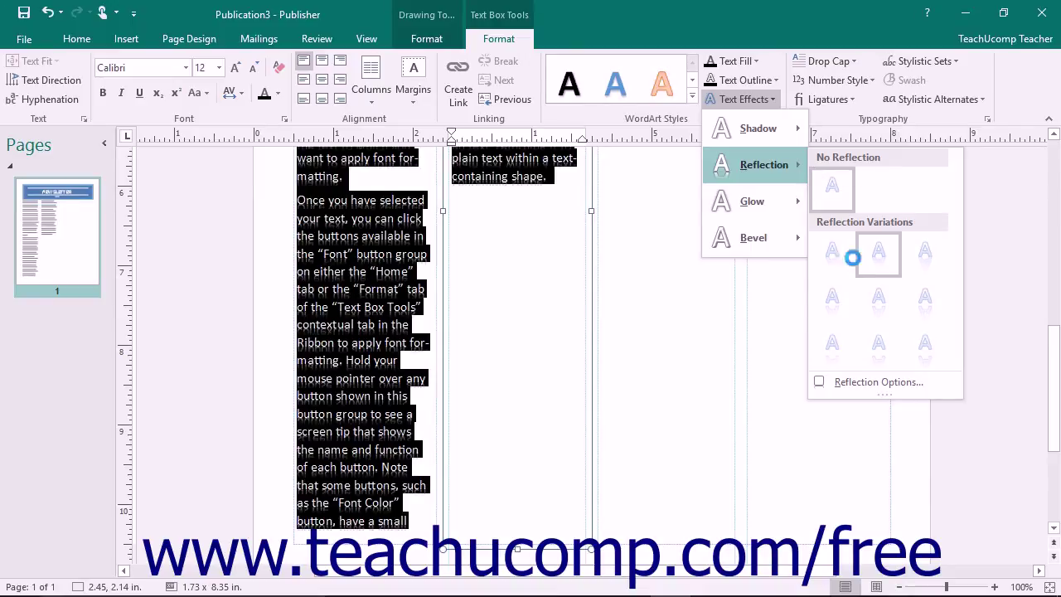
{"action": "left_click", "coordinate": [854, 305]}
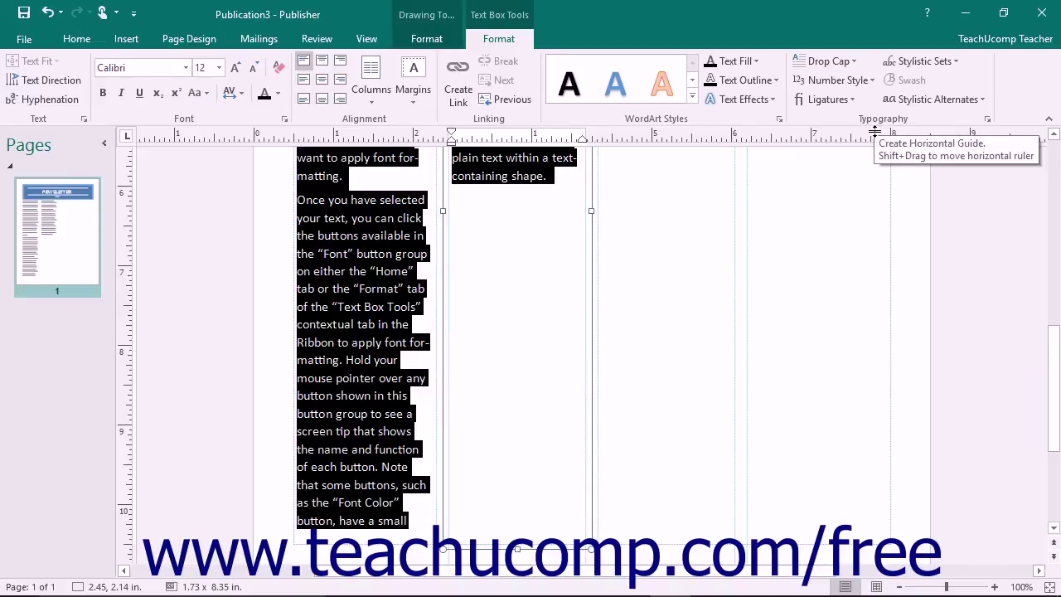
Apply an outlined, colored drop cap preset to the paragraphs of the selected article text.
{"action": "left_click", "coordinate": [850, 63]}
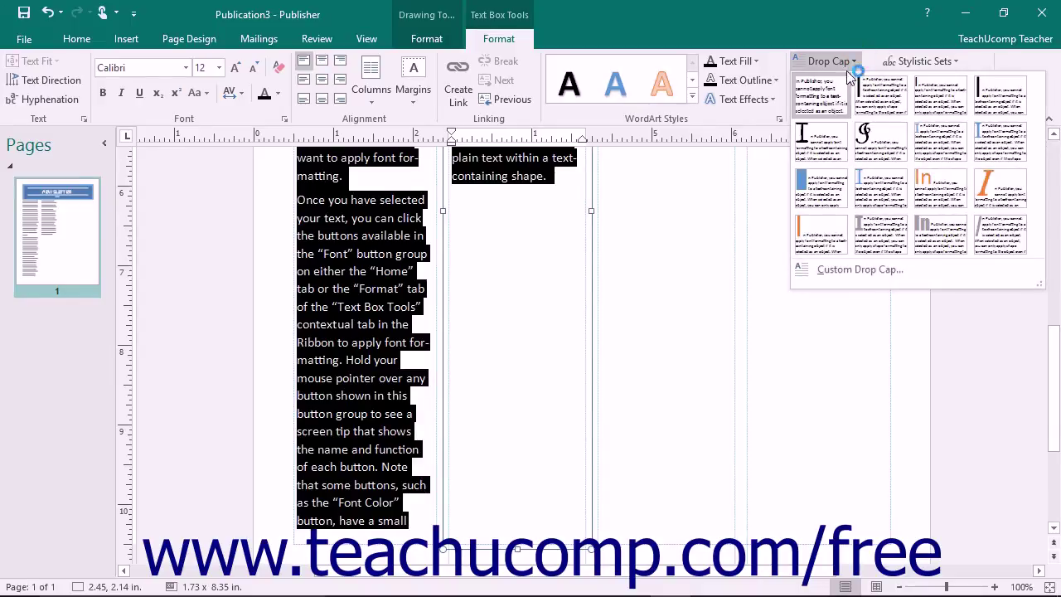
{"action": "left_click", "coordinate": [866, 189]}
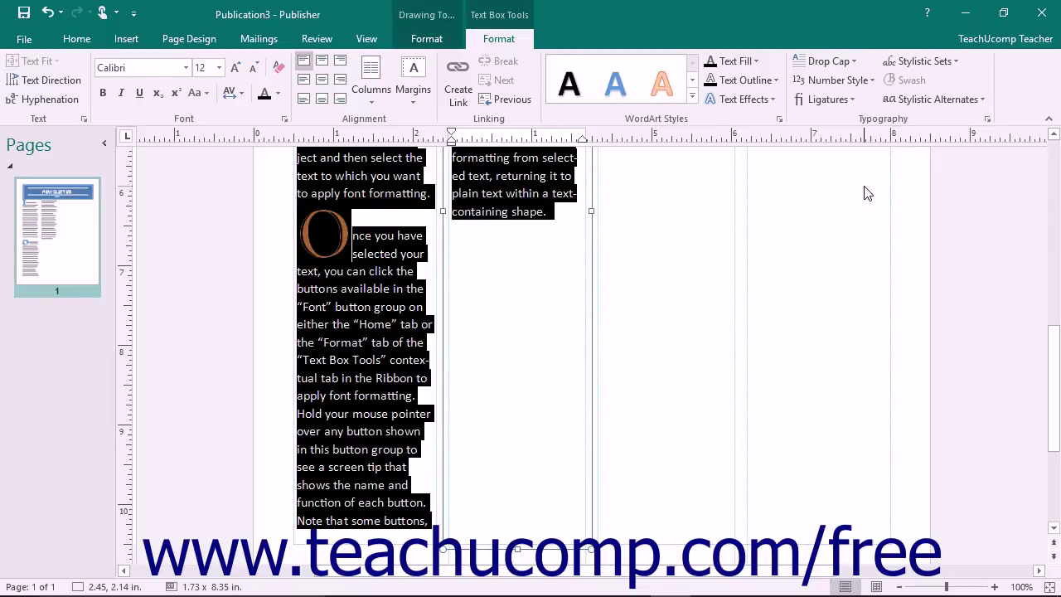
Browse the number styles and ligature options available for the selected article text, including the standard and discretionary ligatures.
{"action": "left_click", "coordinate": [867, 82]}
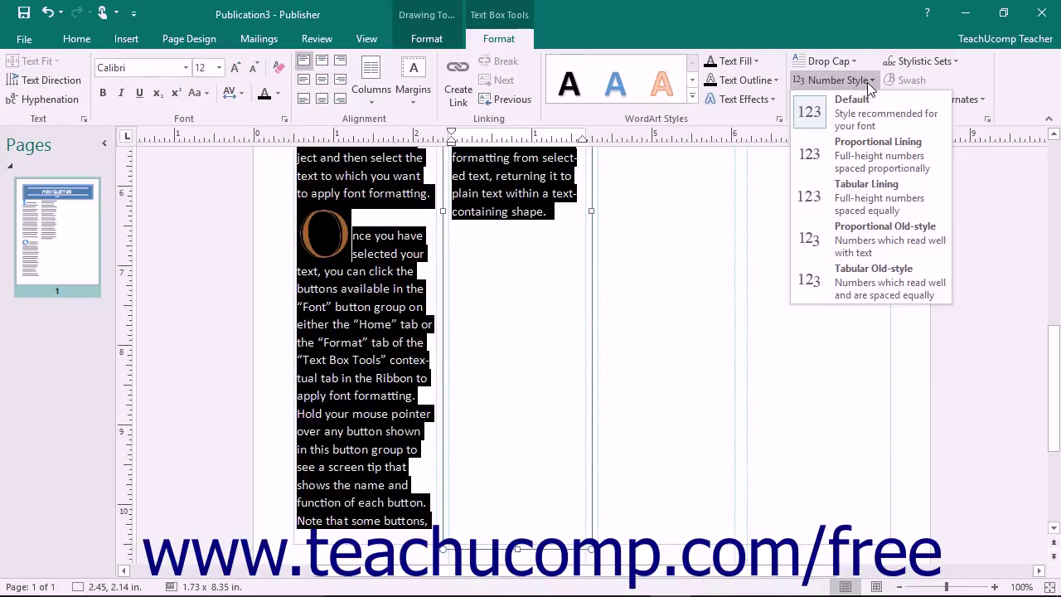
{"action": "left_click", "coordinate": [868, 82]}
{"action": "left_click", "coordinate": [853, 100]}
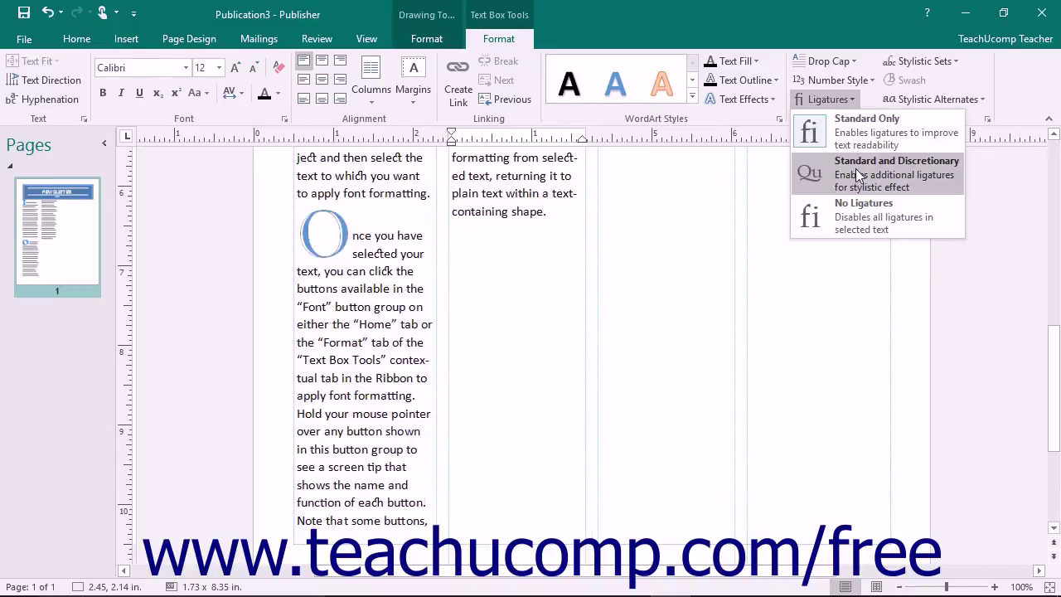
{"action": "left_click", "coordinate": [866, 213]}
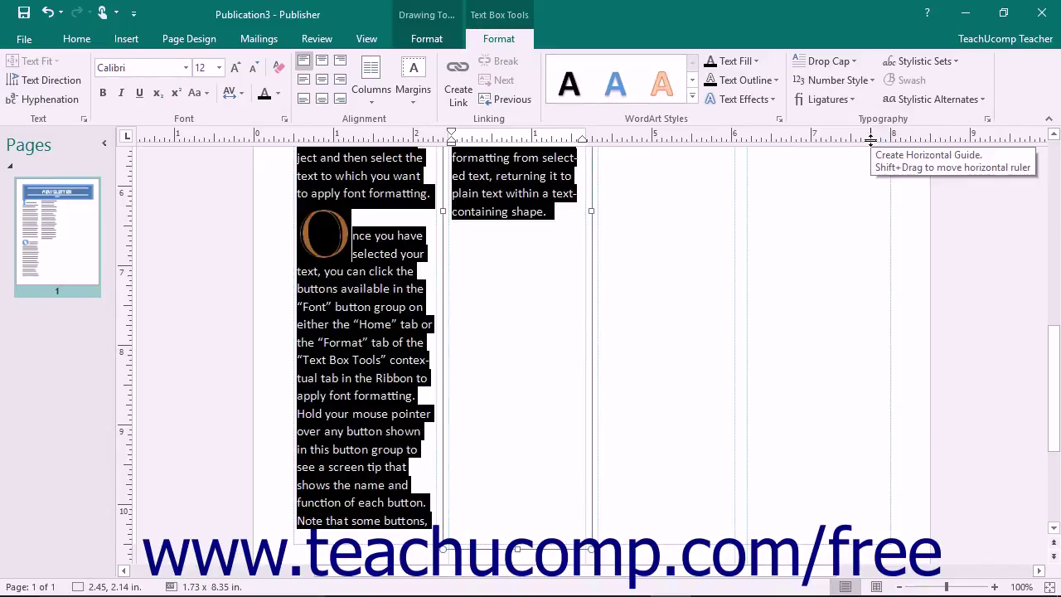
Apply the fourth individual stylistic set to the selected article text and view its stylistic alternates.
{"action": "left_click", "coordinate": [955, 61]}
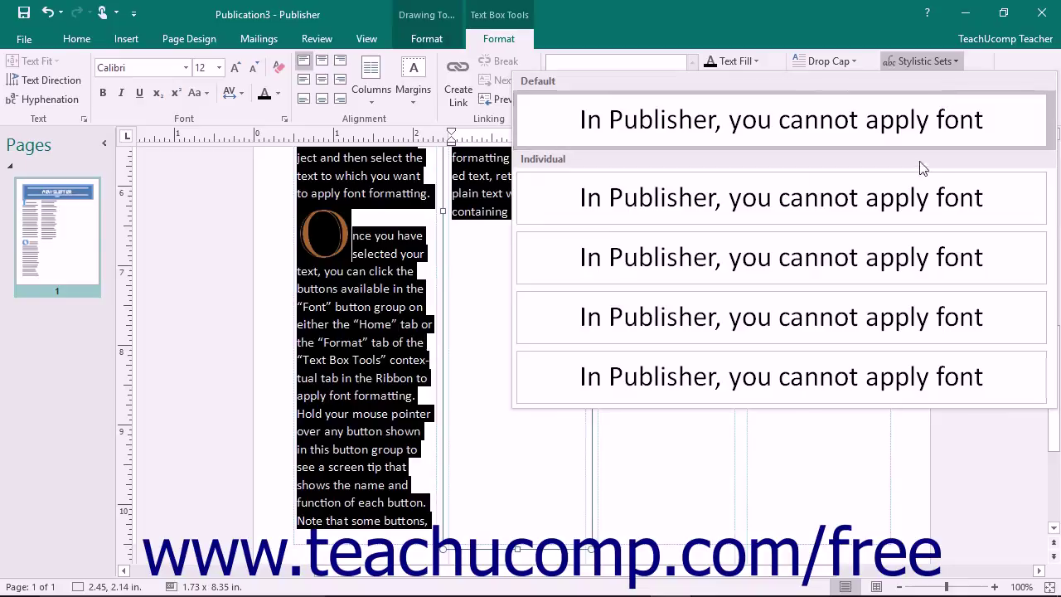
{"action": "left_click", "coordinate": [889, 360]}
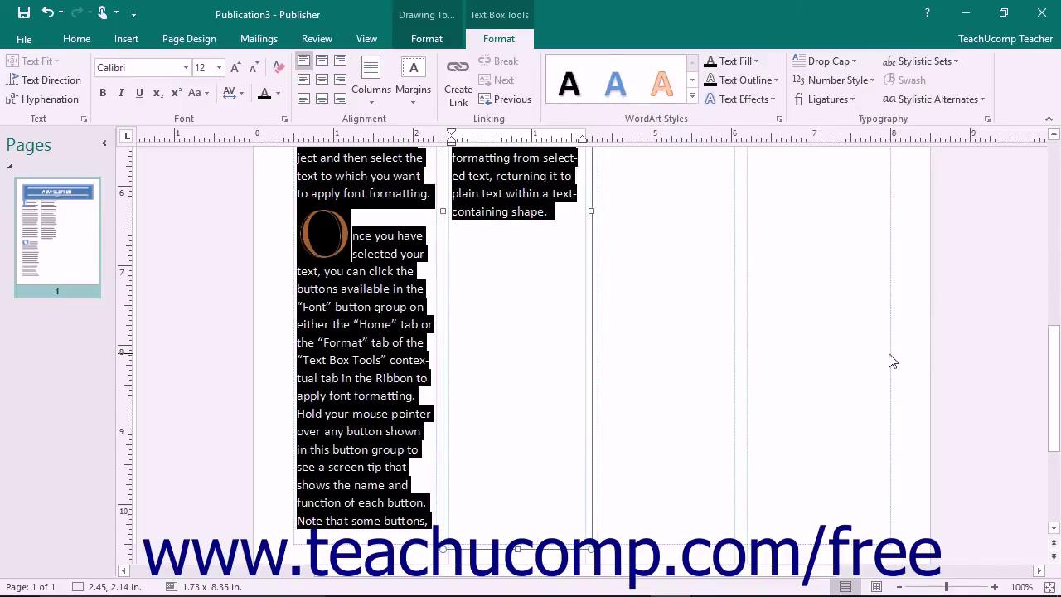
{"action": "left_click", "coordinate": [921, 84]}
{"action": "left_click", "coordinate": [971, 100]}
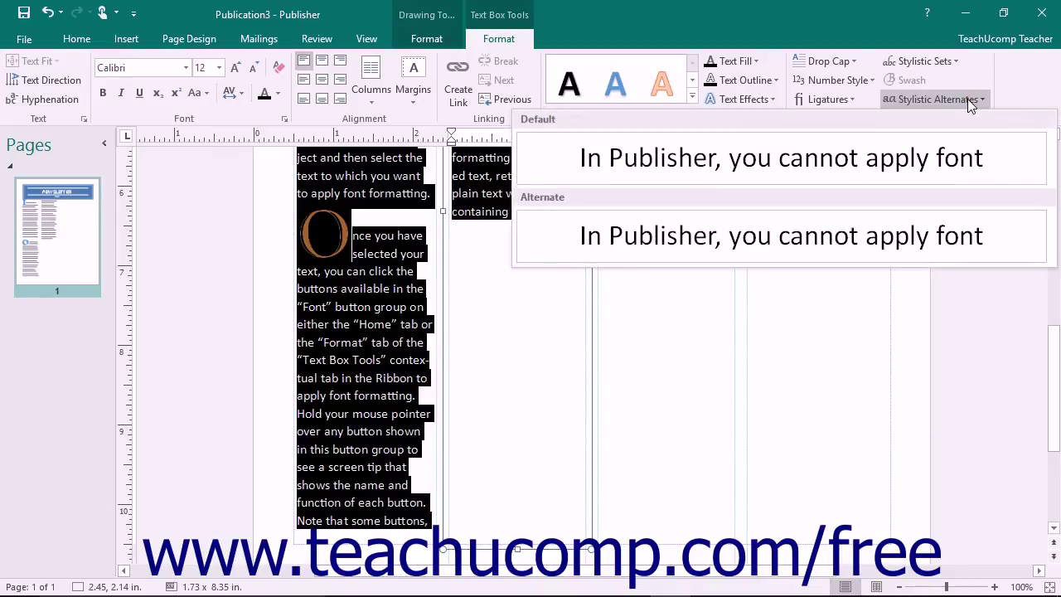